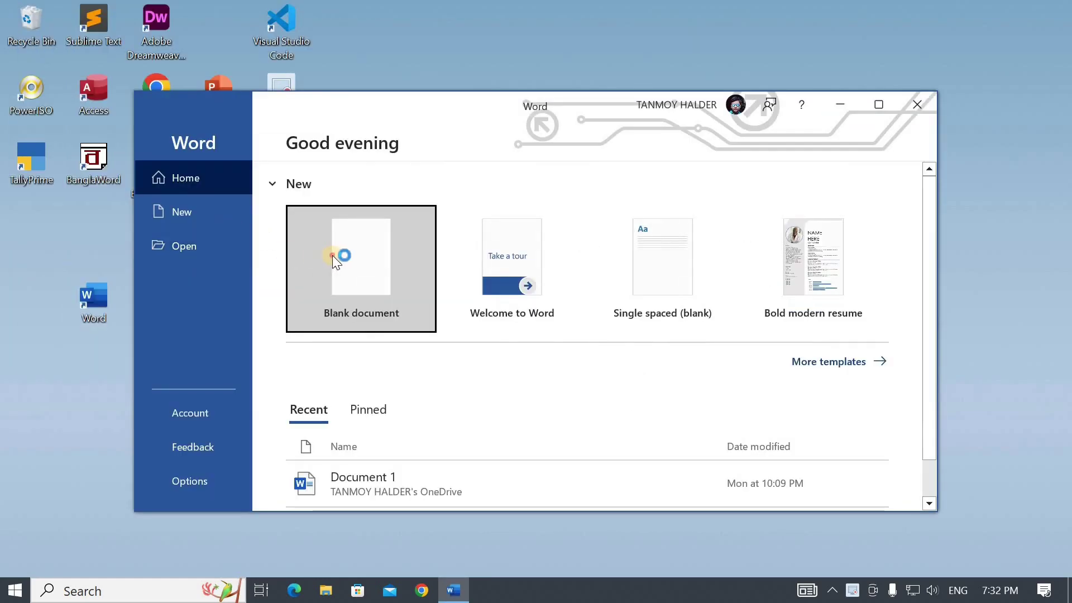
Create a new blank document and maximize the Word window
left_click(335, 258)
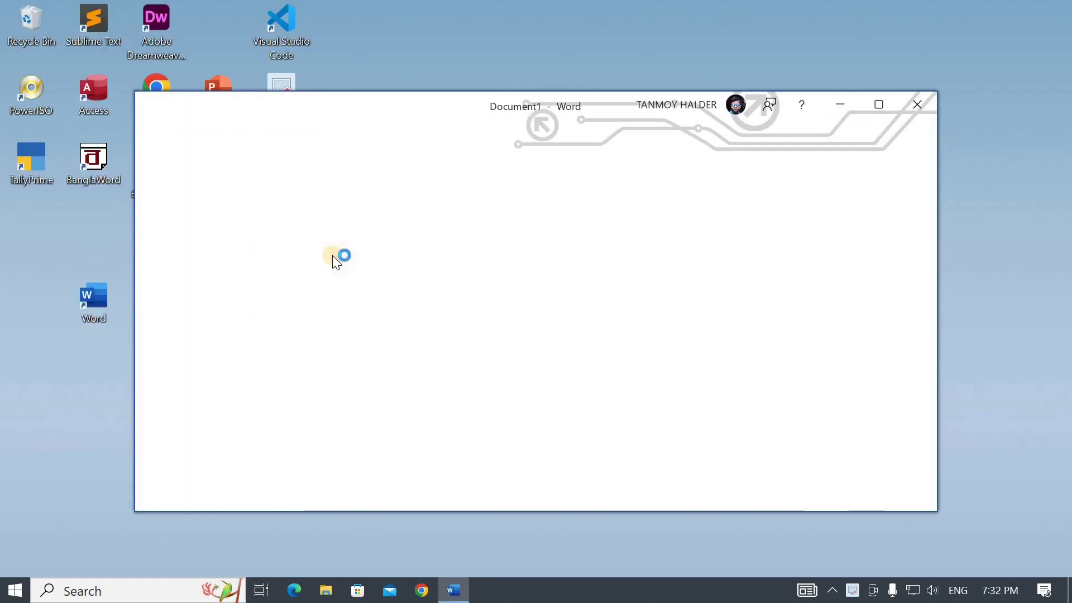
left_click(876, 106)
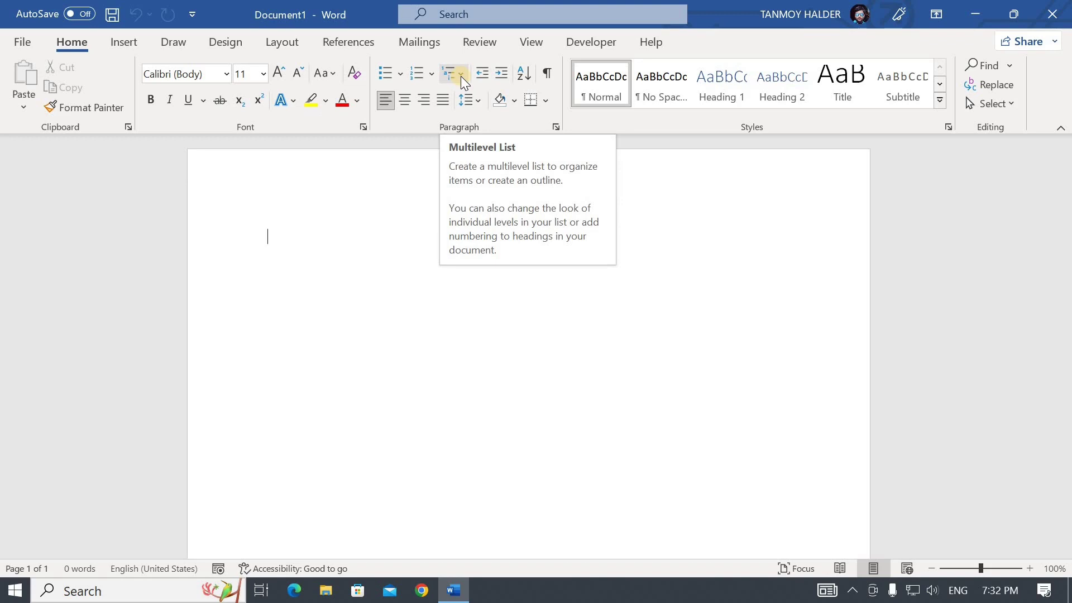
Apply the 1) a) i) multilevel list style from the List Library
left_click(460, 76)
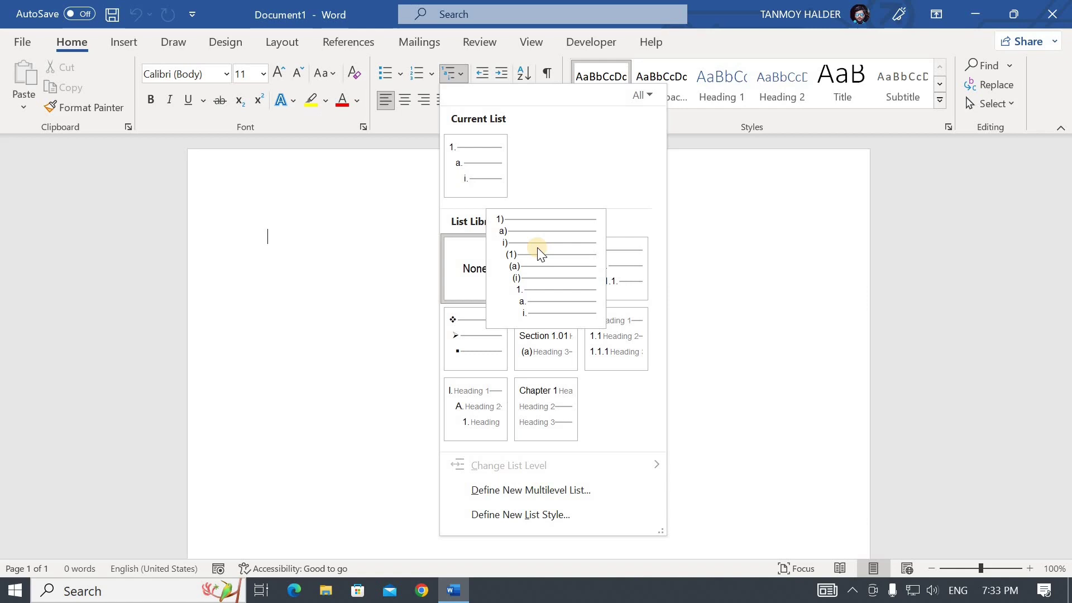
left_click(538, 249)
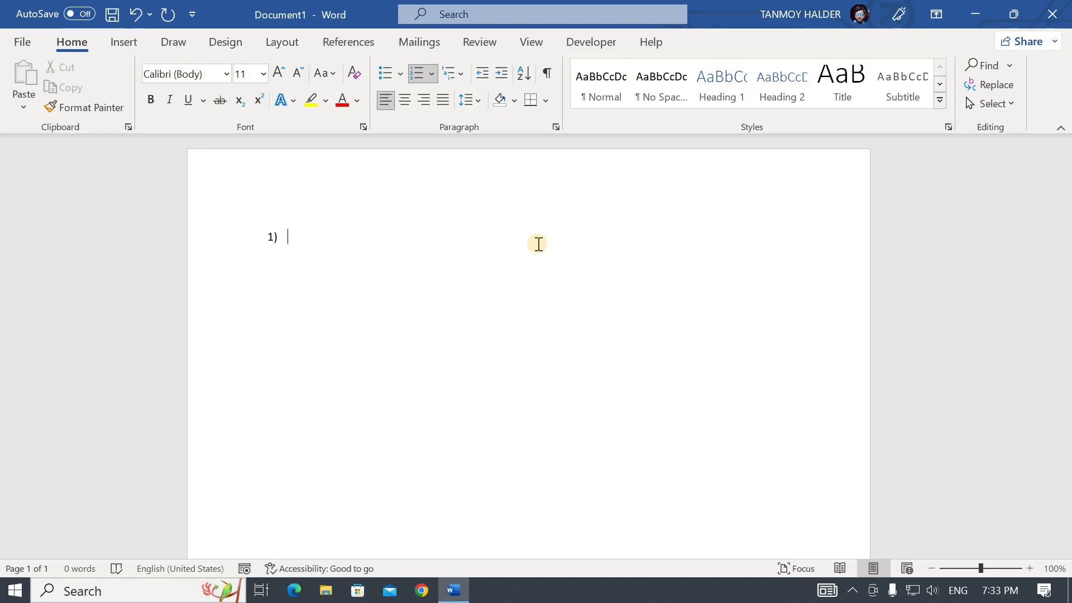
Type IT as the first item and start an empty a) sub-item below it
type("I")
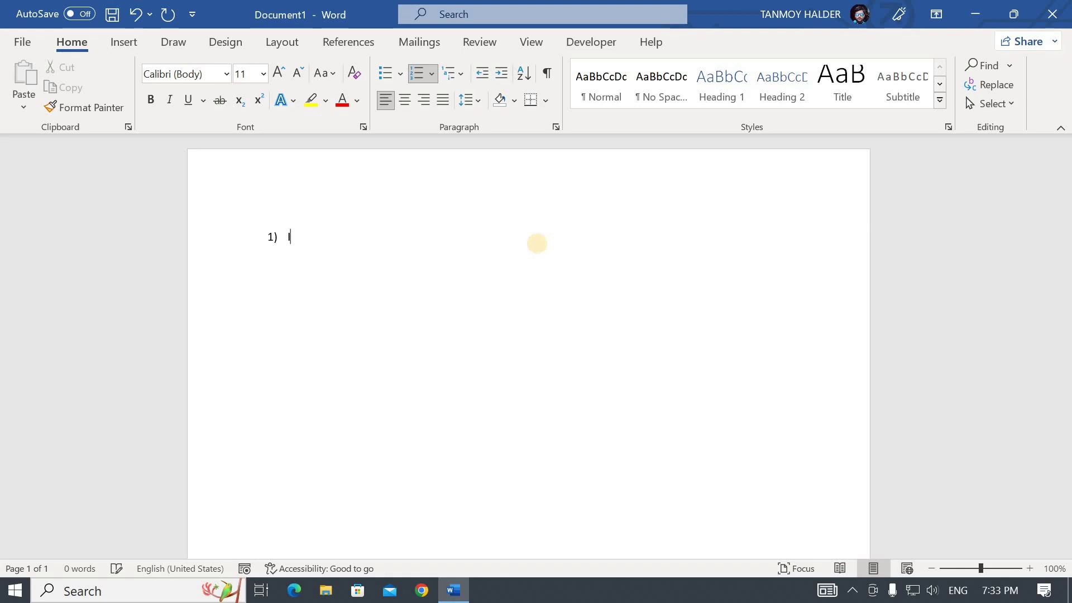
type("T")
key("Return")
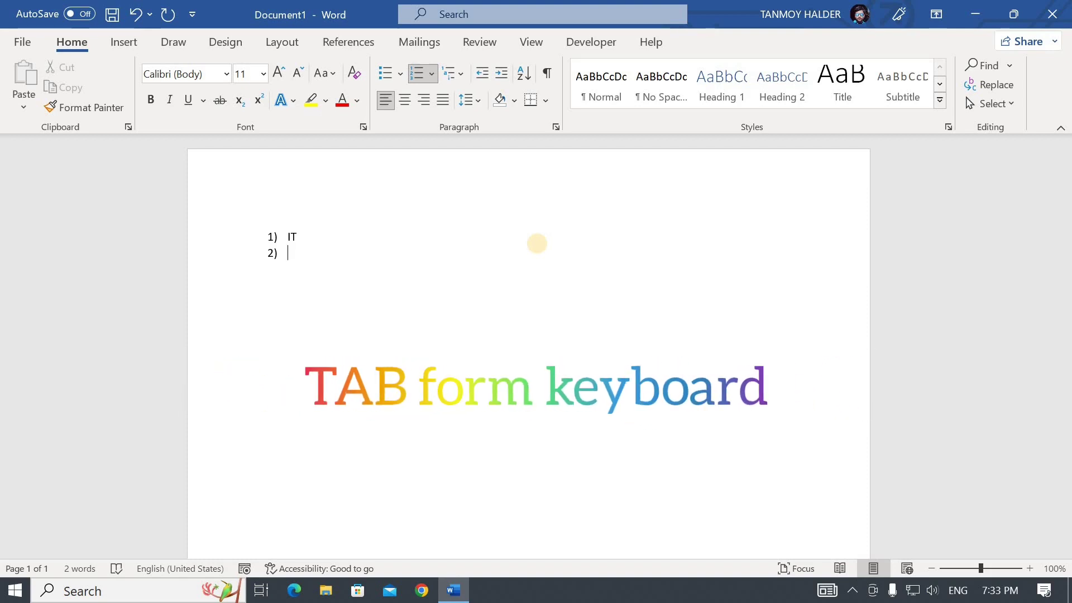
key("Tab")
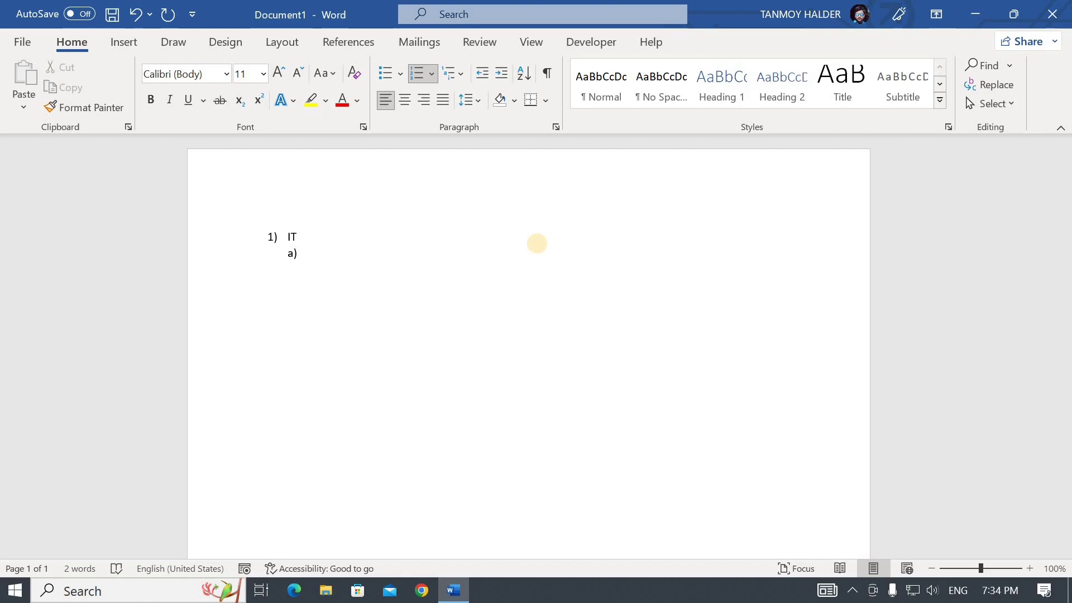
Enter CITA as item a) with MS WORD as its first roman-numbered item
type("CIT")
type("A")
key("Return")
key("Tab")
type("MS W")
type("OR")
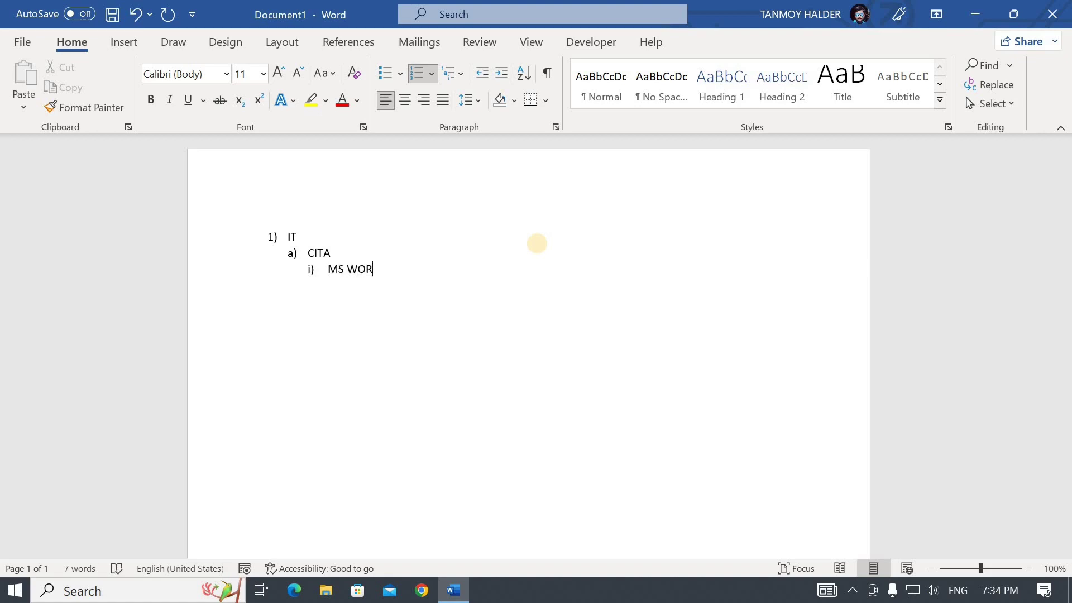
type("D")
key("Return")
Add MS EXCEL and MS POERPOINT as roman items ii) and iii) under CITA
type("MS E")
type("XCEL")
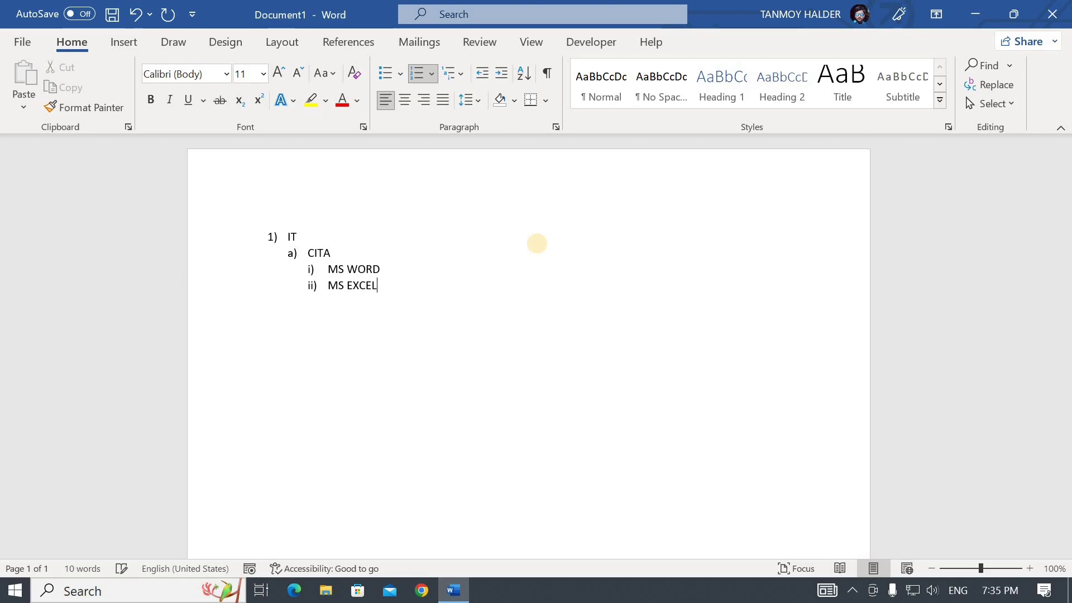
key("Return")
type("MS")
type(" POER")
type("POINT")
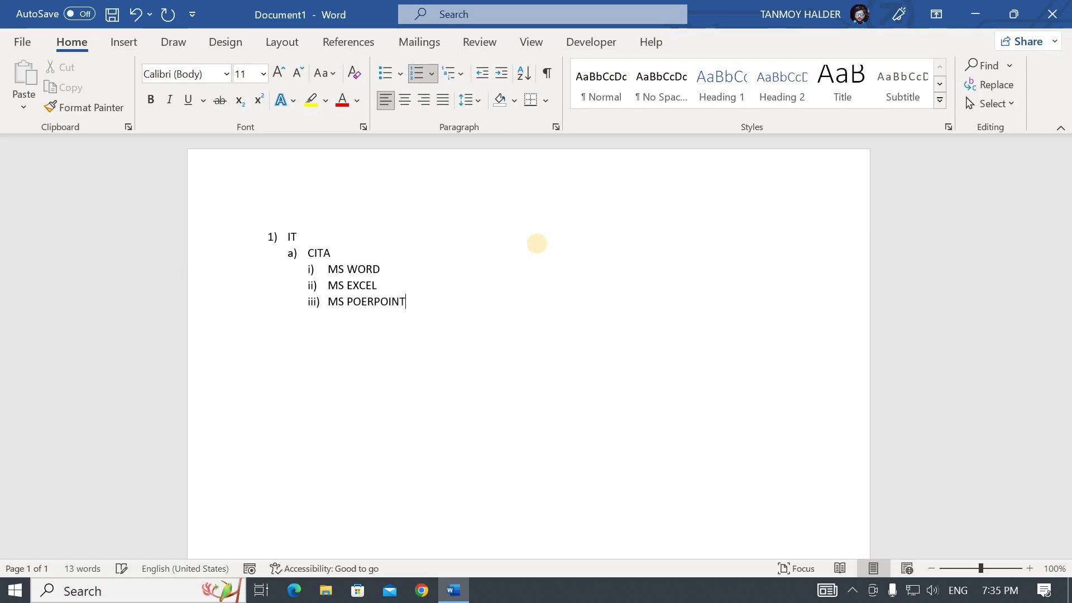
key("Return")
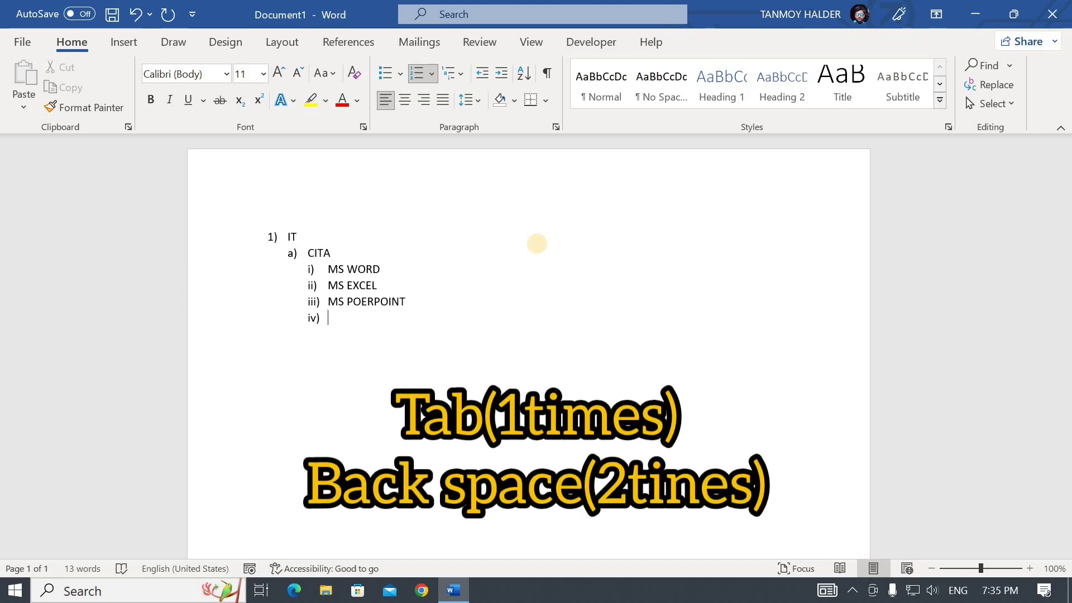
key("Tab")
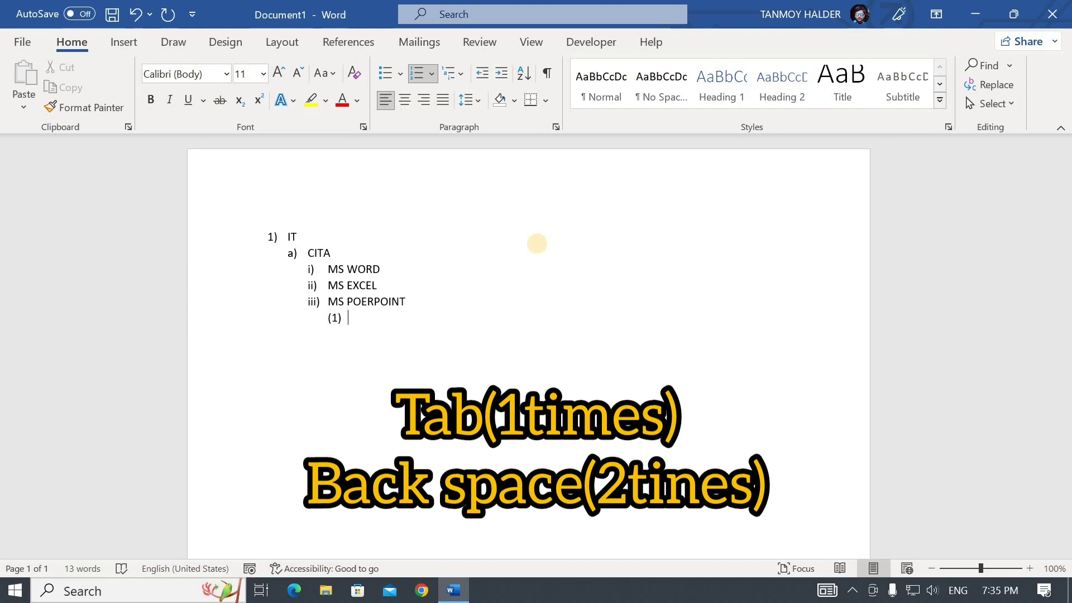
key("BackSpace")
key("BackSpace")
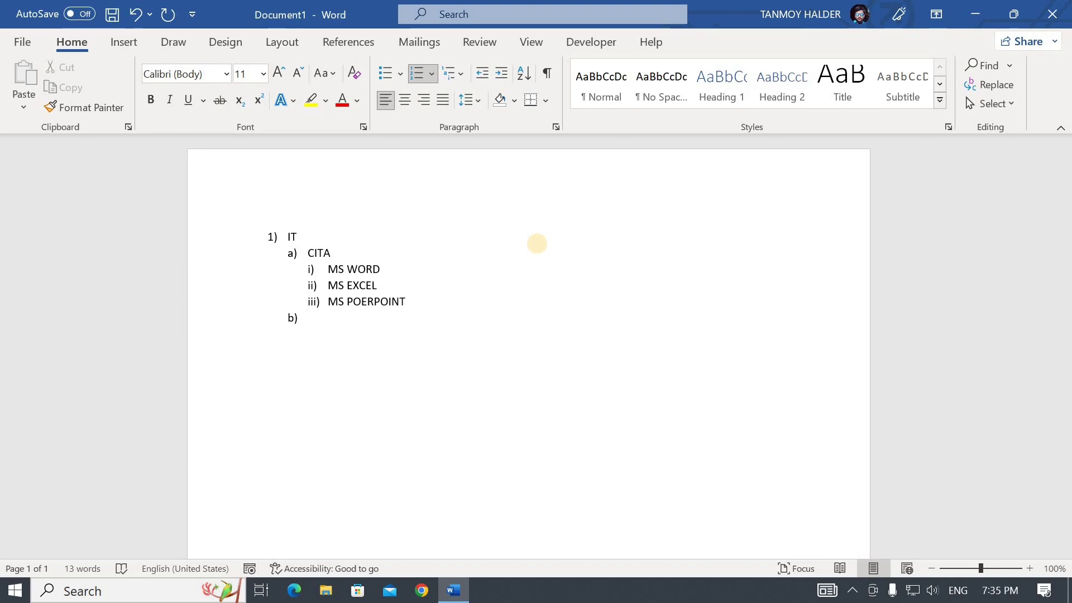
Bring the empty item to lettered level b) and type DITA
key("BackSpace")
key("Tab")
key("Tab")
key("shift+Tab")
key("shift+Tab")
List MS ACCESS and VISUAL BASIC 6.0 as roman items under DITA, ending the numbering
key("Tab")
key("Tab")
key("Tab")
key("shift+Tab")
key("shift+Tab")
type("DIT")
type("A")
key("Return")
key("Tab")
type("MS A")
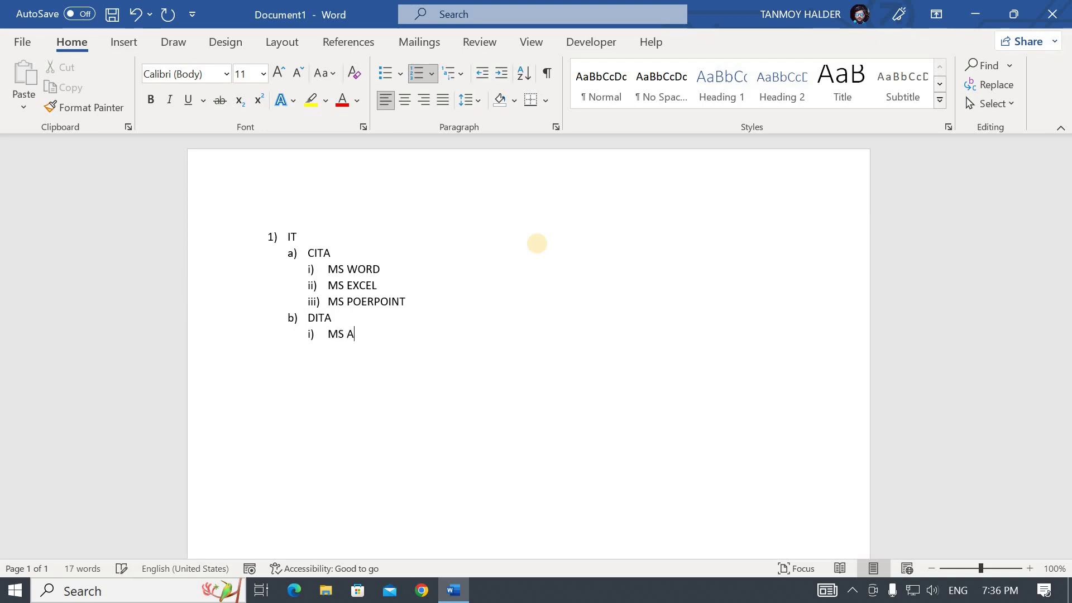
type("CCESS")
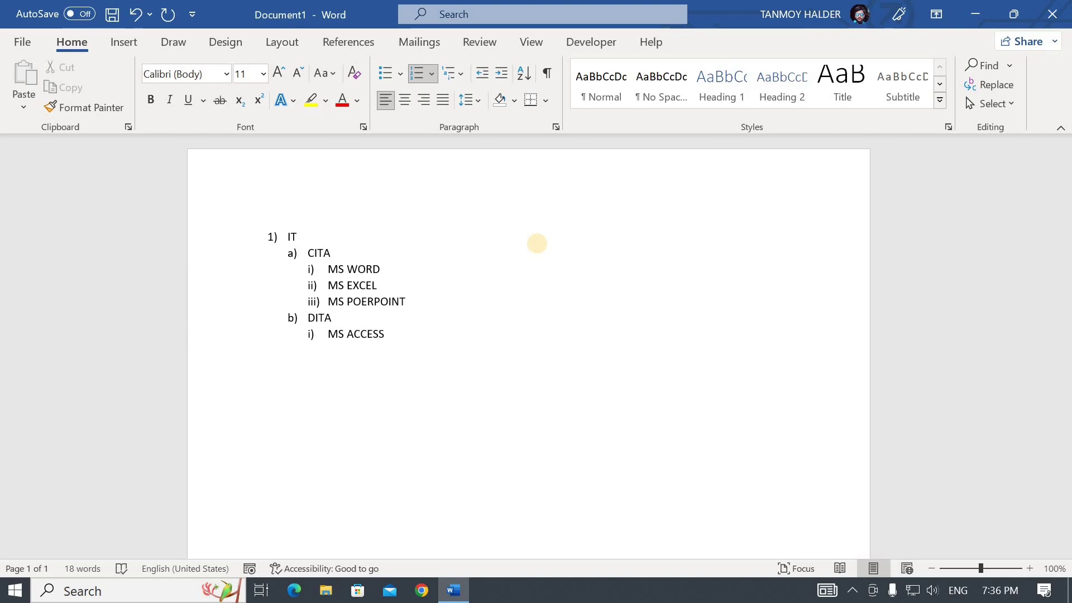
key("Return")
type("VIS")
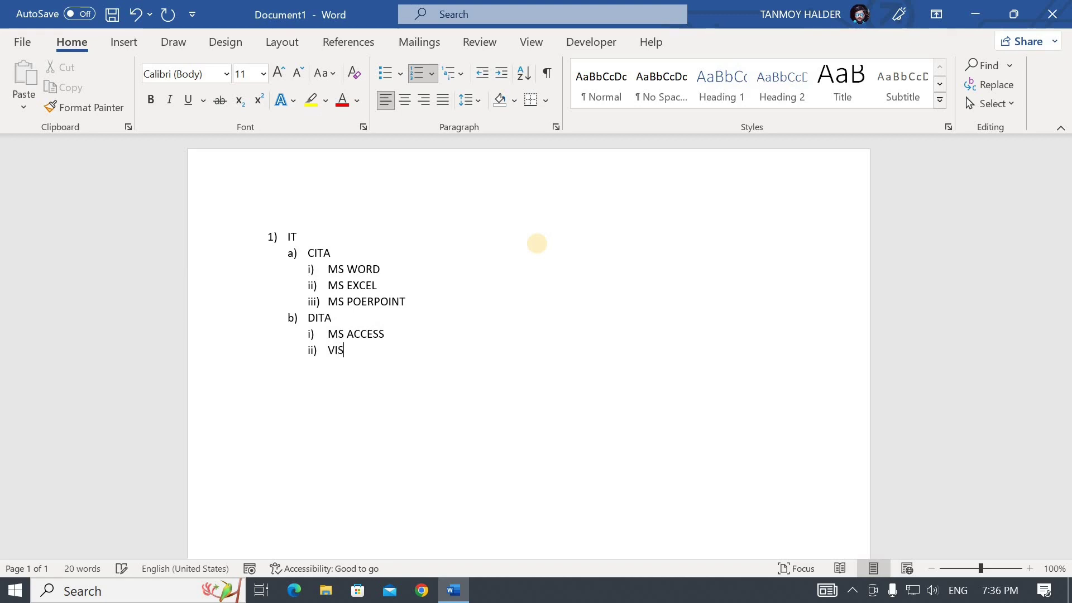
type("UAL BASI")
type("C 6.0")
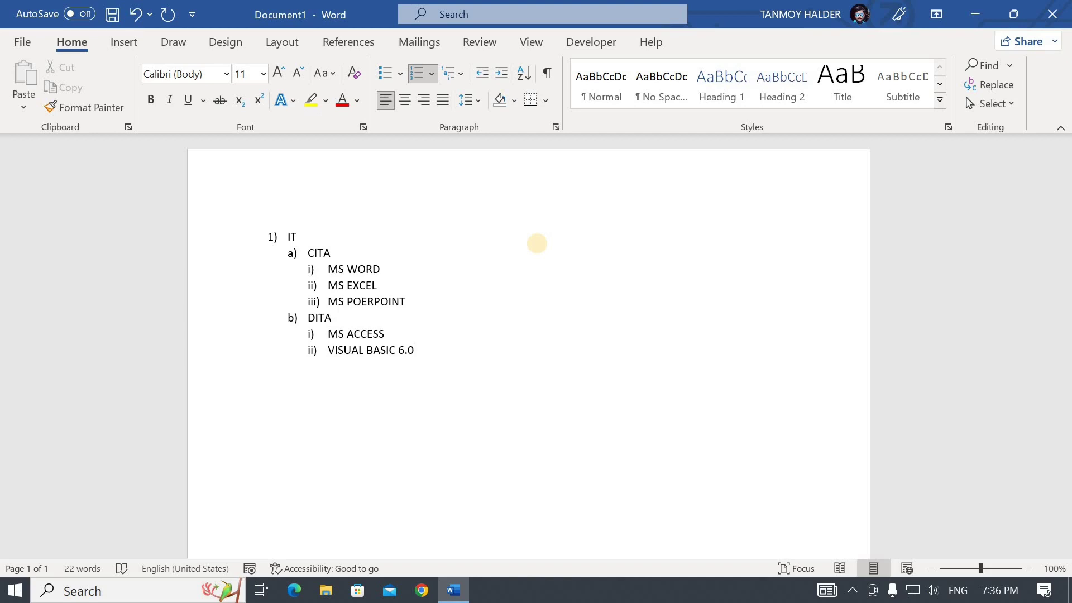
key("Return")
key("BackSpace")
Add ADITA as lettered item c) after VISUAL BASIC 6.0
key("BackSpace")
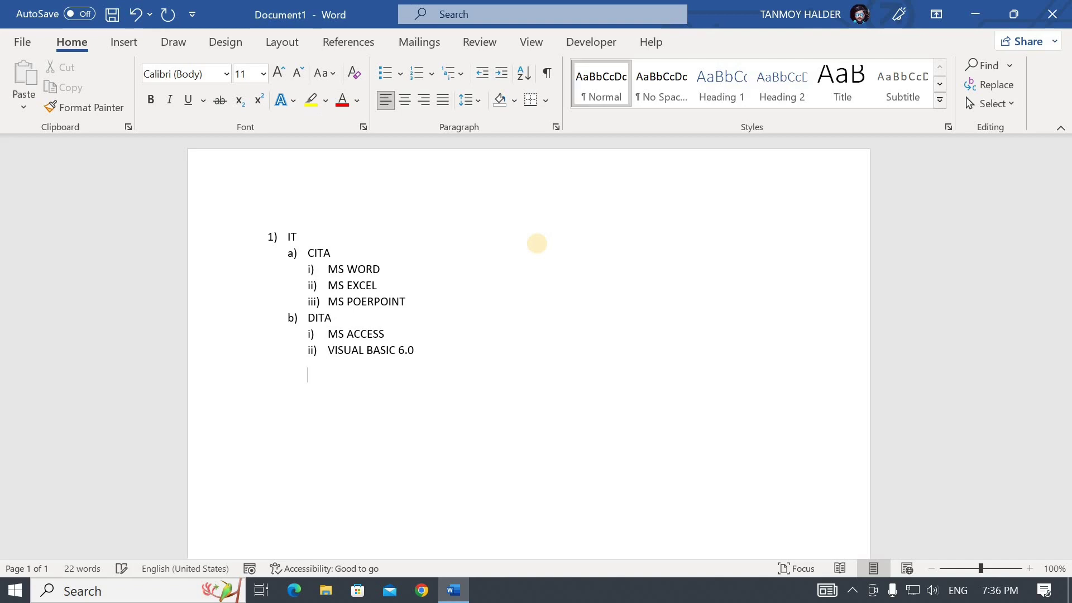
key("BackSpace")
key("BackSpace")
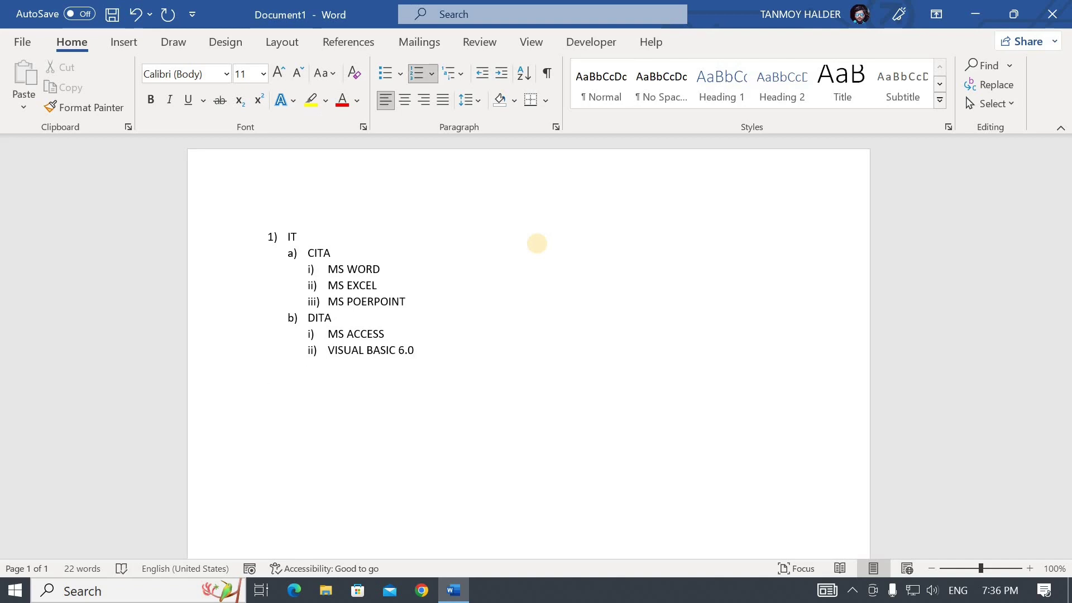
key("Return")
key("Tab")
key("shift+Tab")
key("shift+Tab")
type("A")
type("DITA")
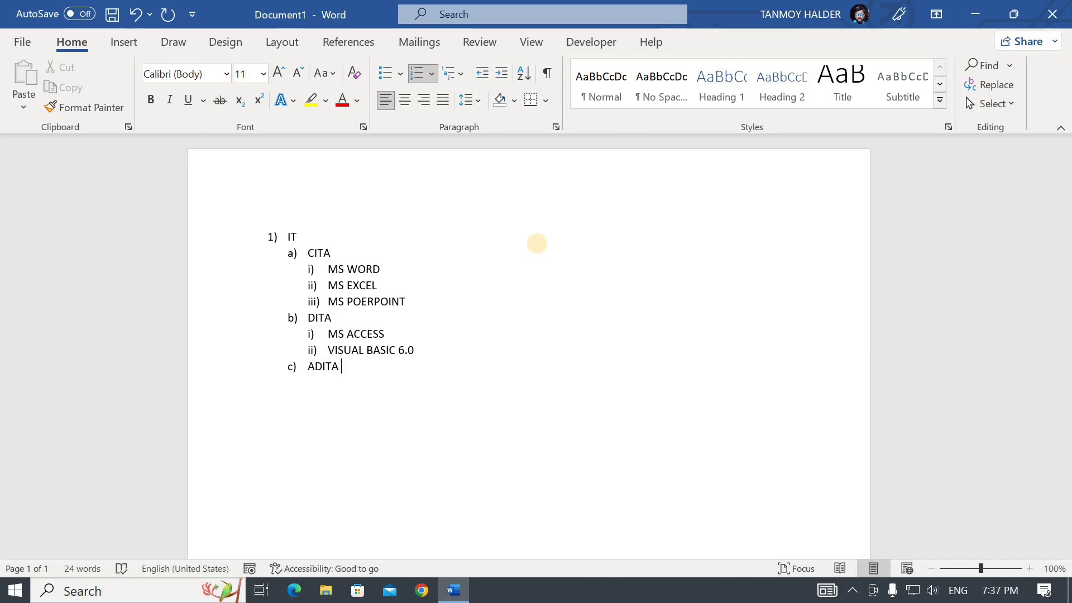
Add HTML and DHTML as roman-numbered sub-items under ADITA
key("Return")
key("Tab")
type("H")
type("TML")
key("Return")
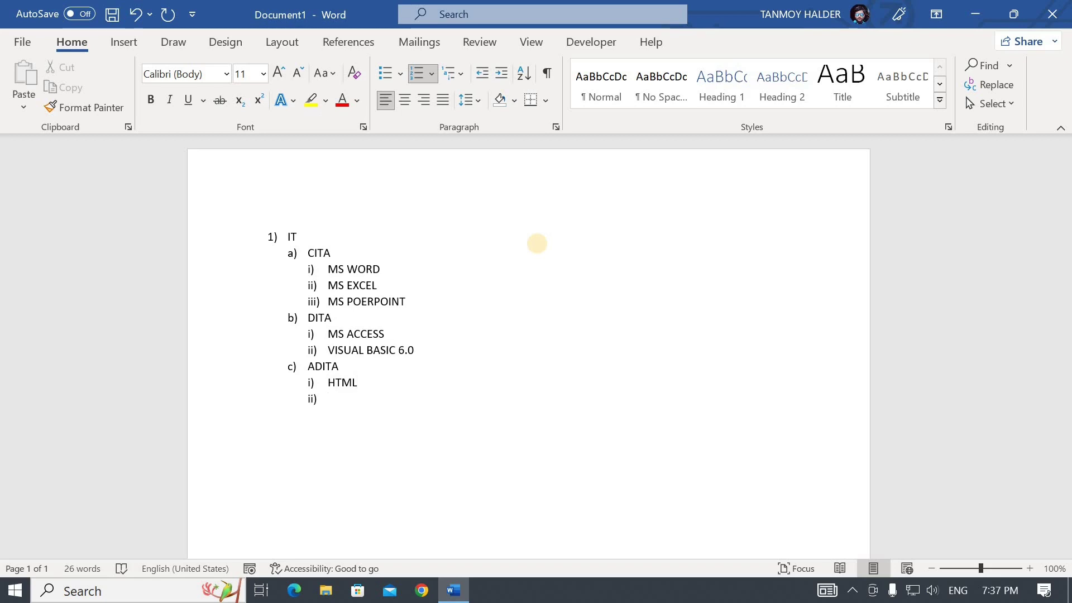
type("DHTM")
type("L")
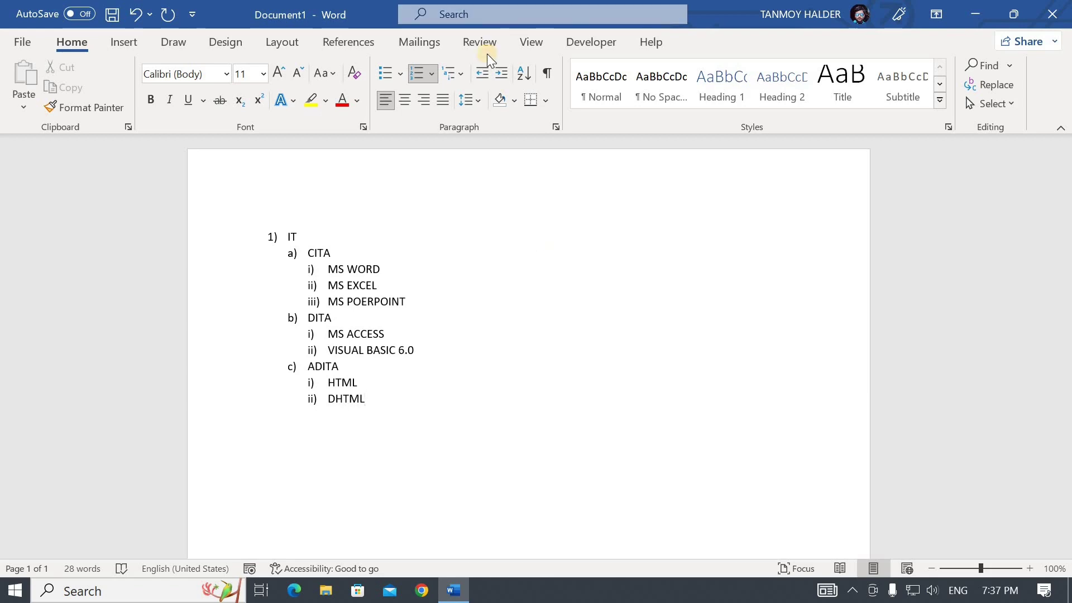
Select and delete the entire old list, leaving an empty unnumbered page
left_click(449, 78)
mouse_move(545, 268)
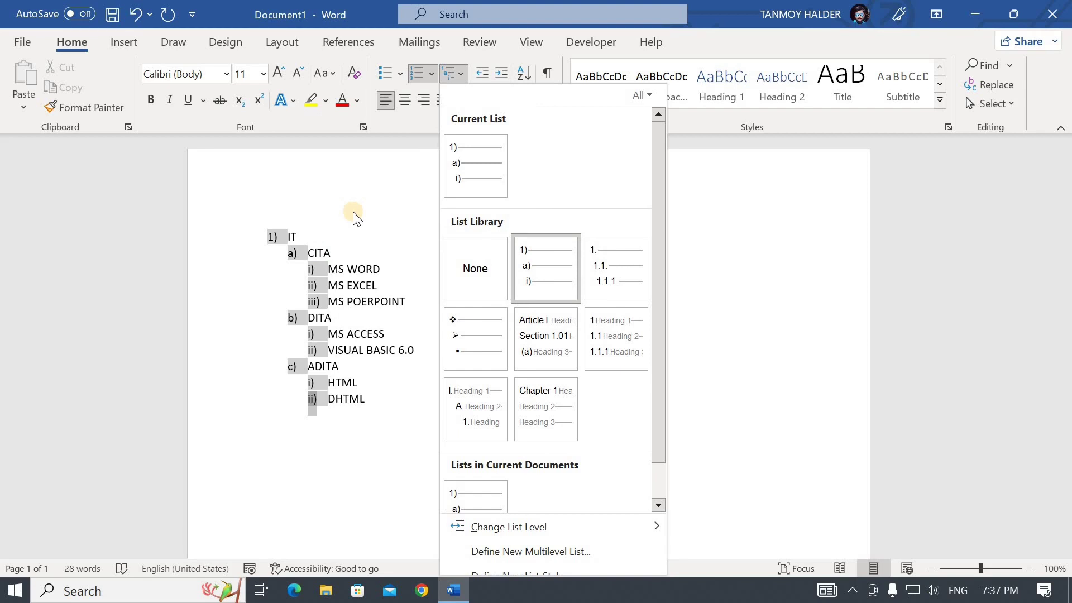
left_click(356, 217)
left_click_drag(380, 412, 252, 228)
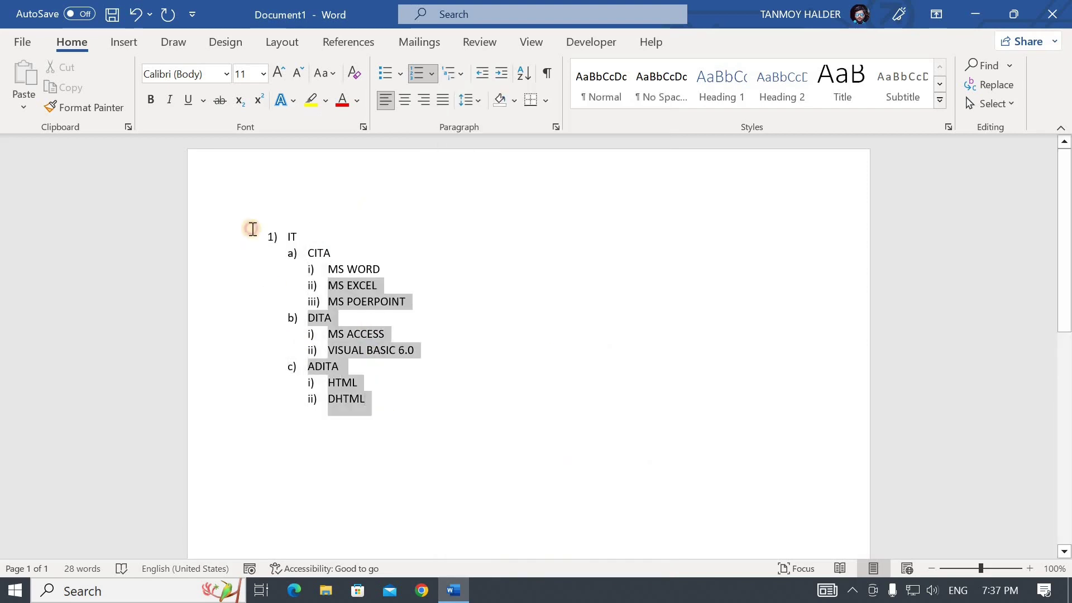
key("Delete")
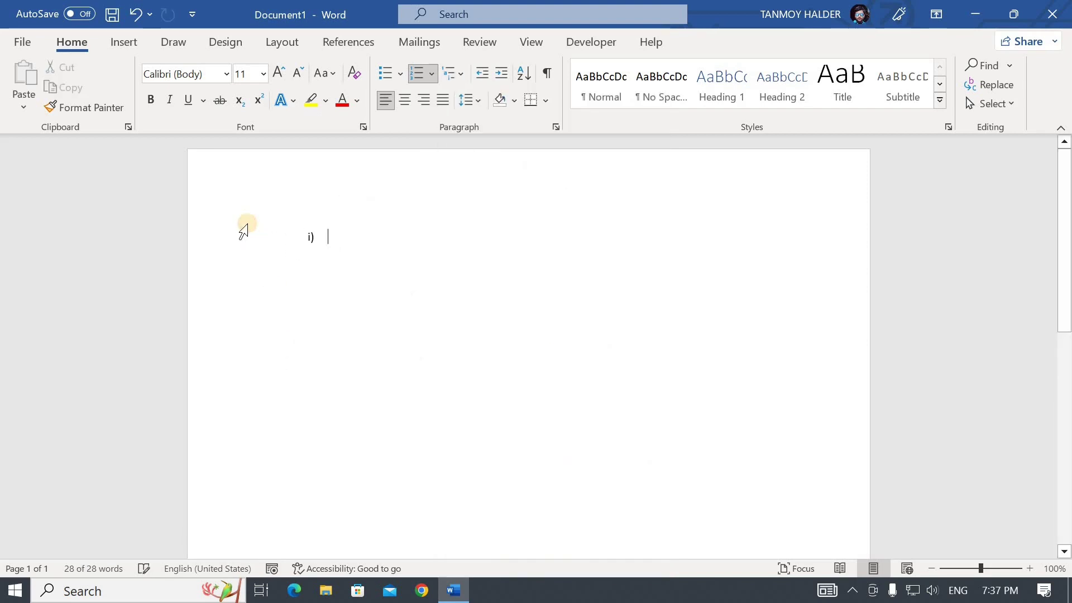
key("BackSpace")
key("BackSpace")
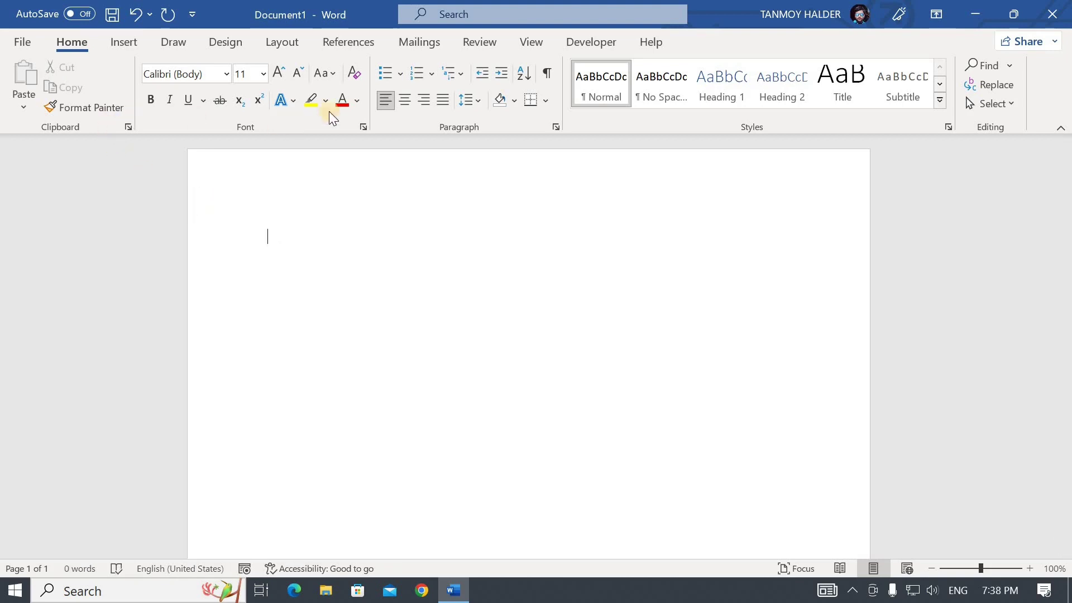
left_click(462, 79)
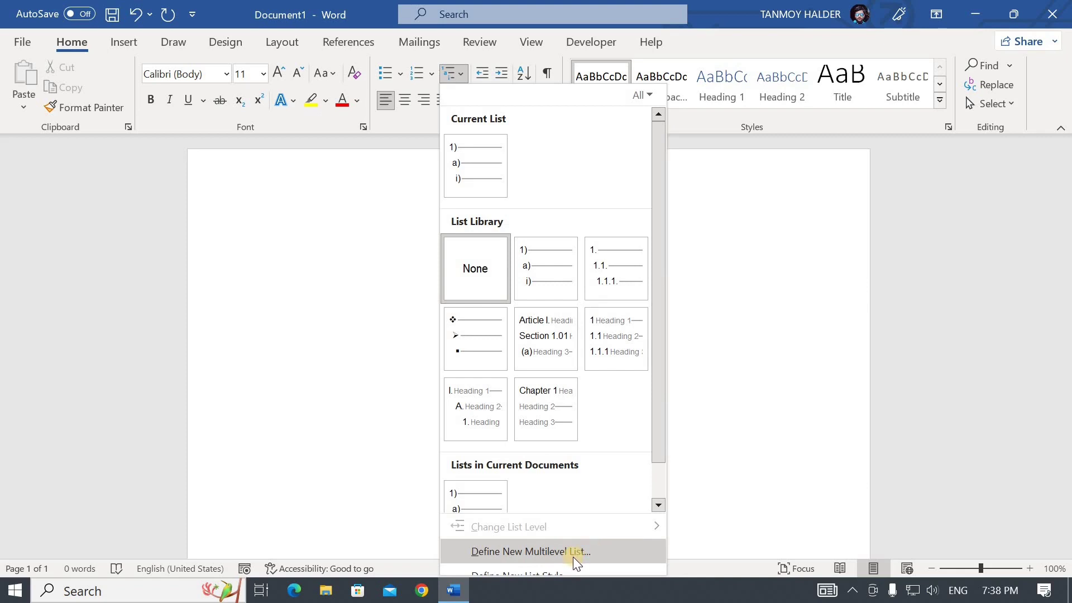
Choose Define New Multilevel List from the Multilevel List gallery
left_click(573, 556)
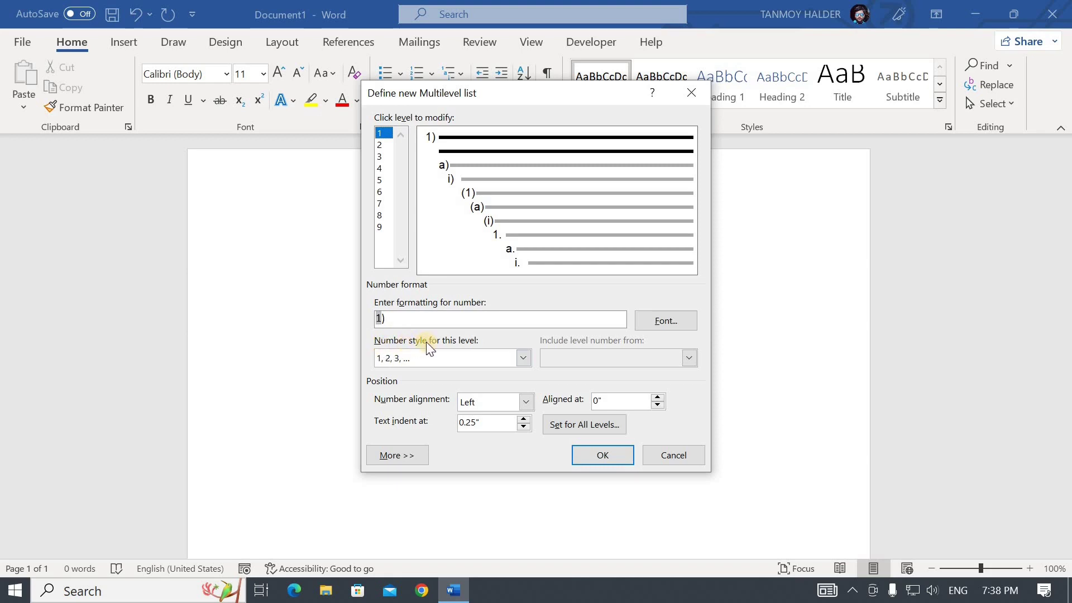
Set level 1 to the A, B, C, ... style with number format 'A.'
left_click(523, 359)
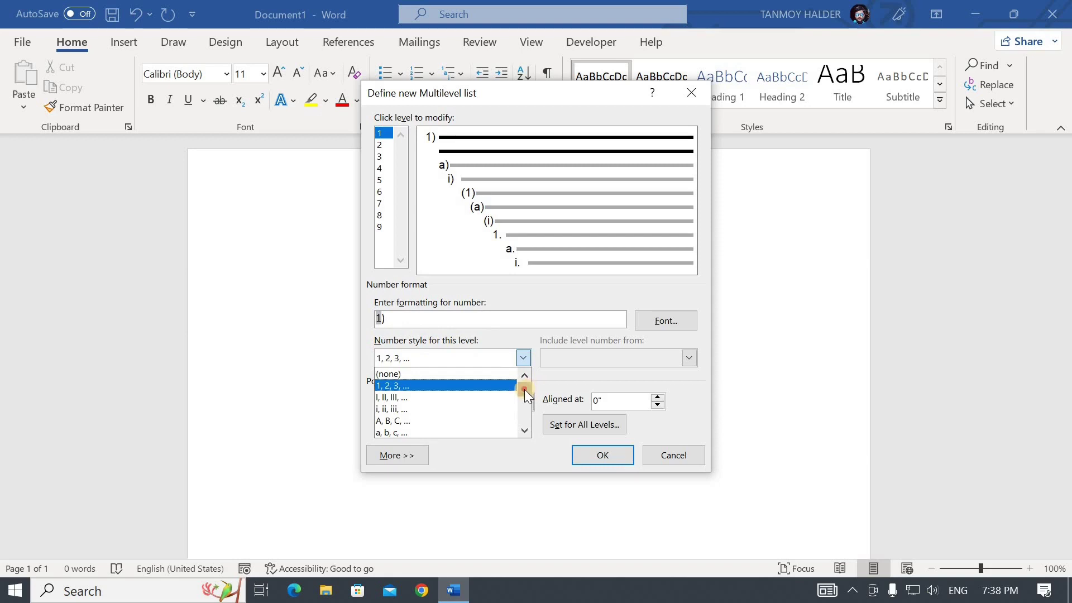
left_click_drag(524, 391, 524, 400)
scroll(524, 397, "up", 1)
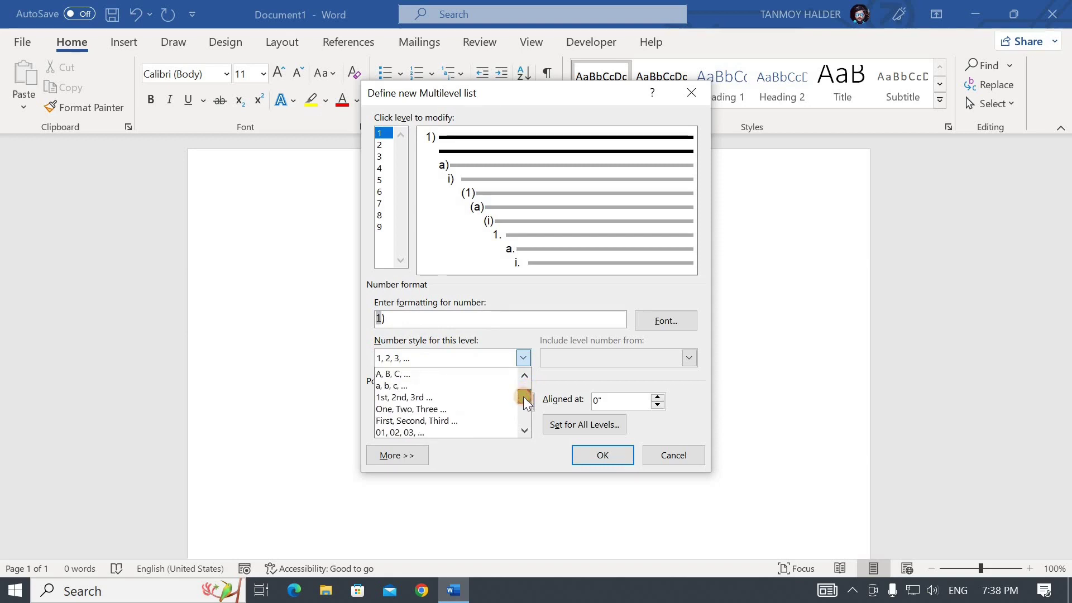
left_click(415, 376)
left_click(396, 323)
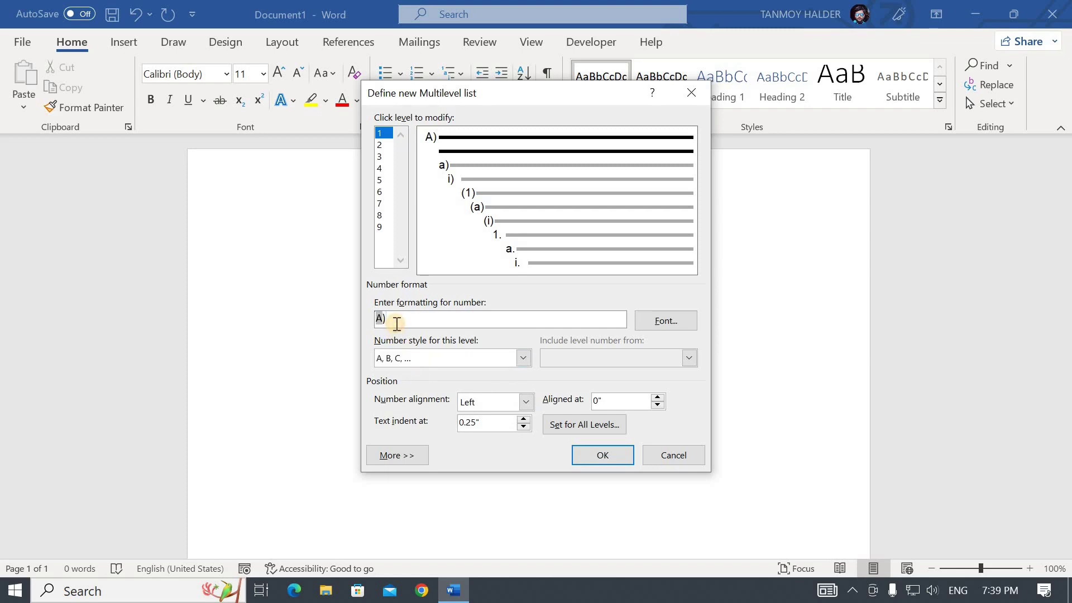
key("BackSpace")
type(".")
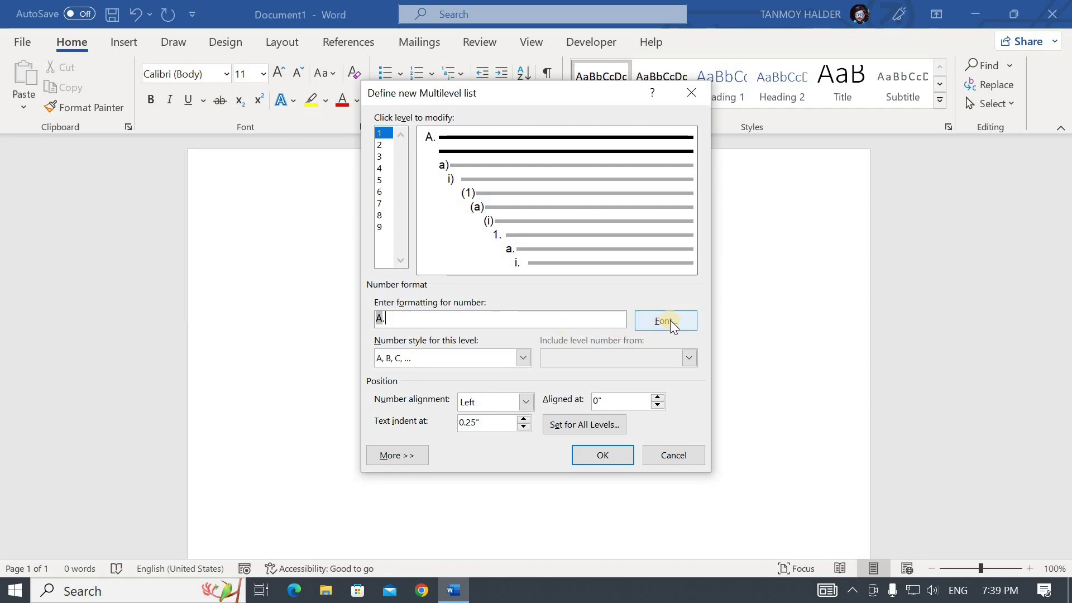
Give the level 1 'A.' number a Bold font at size 20
left_click(670, 320)
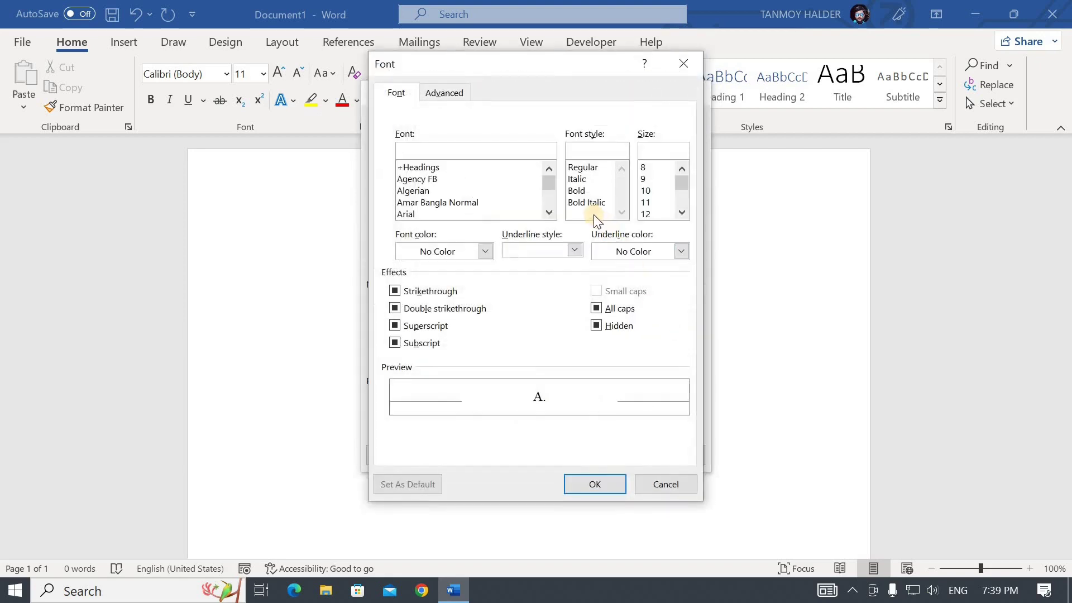
left_click(581, 192)
left_click(682, 212)
left_click(682, 213)
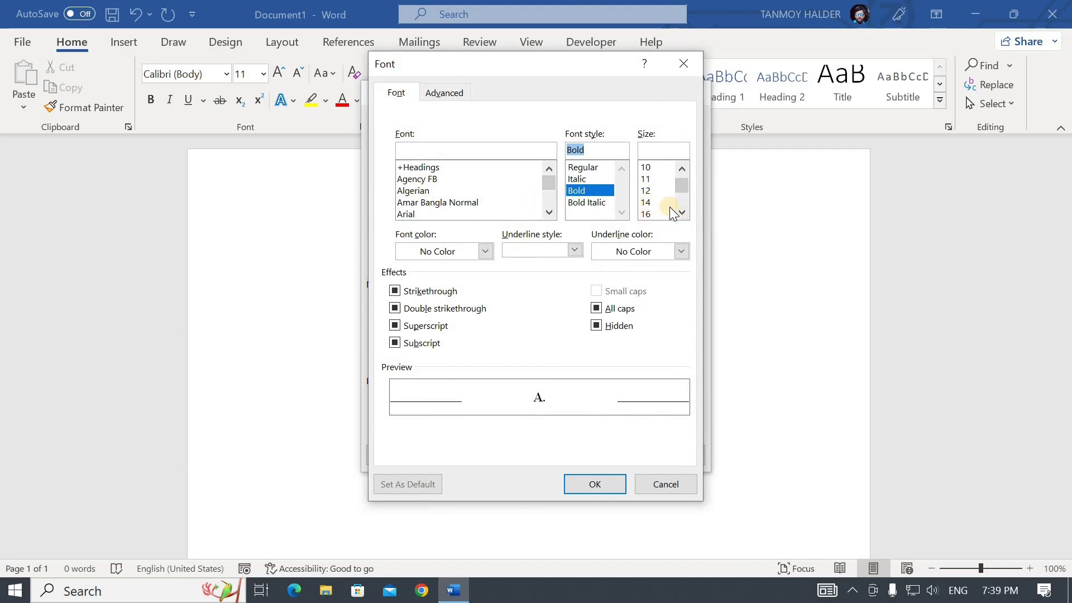
left_click(677, 212)
left_click(649, 214)
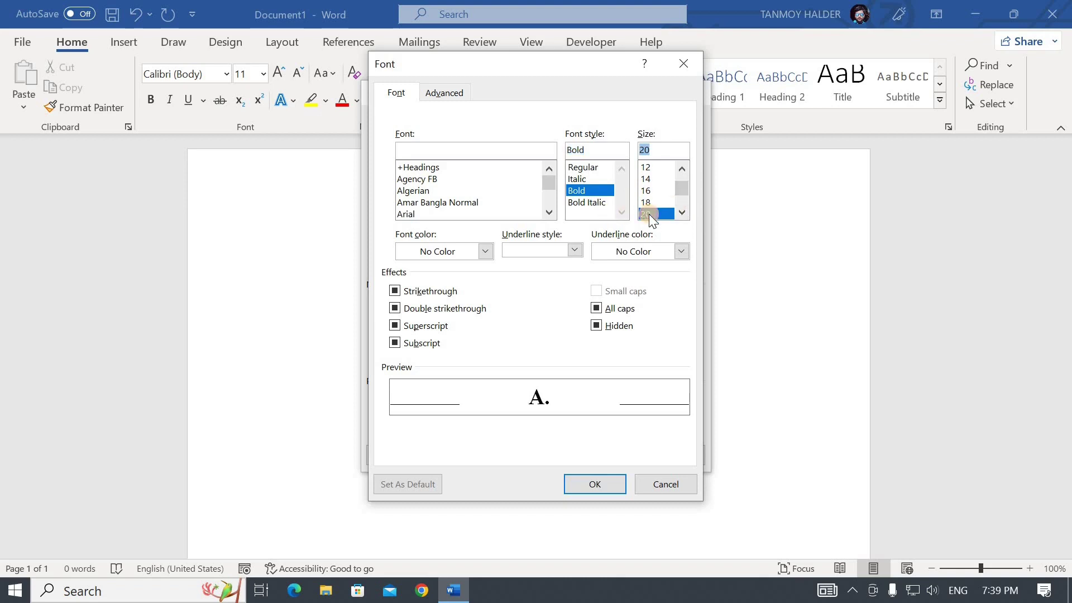
left_click(584, 485)
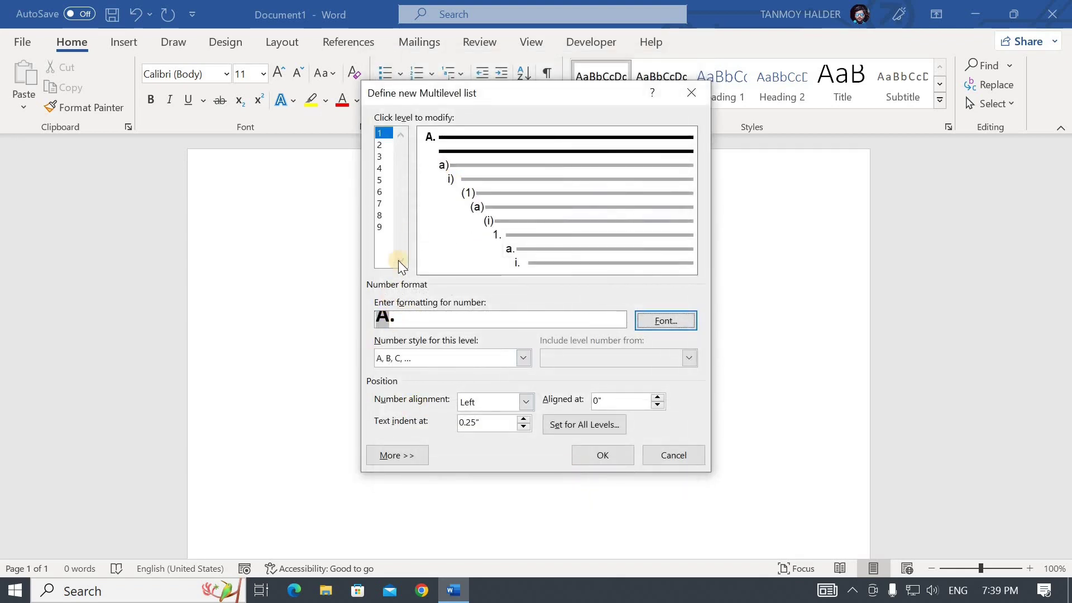
left_click(381, 145)
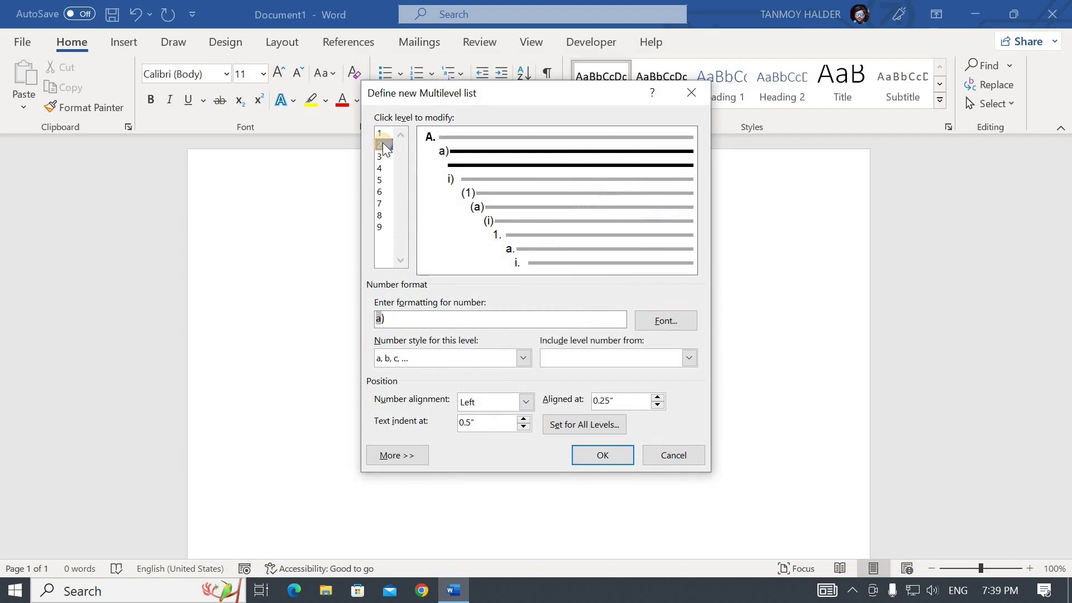
Number list level 2 with Roman numerals I, II, III followed by a period
left_click(395, 335)
left_click(524, 357)
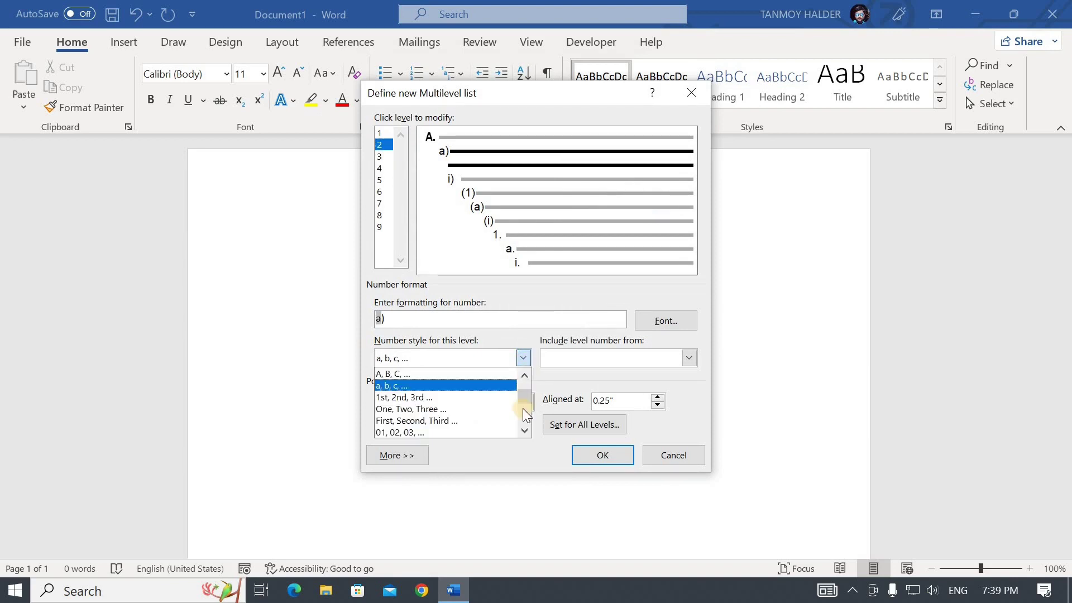
left_click(523, 431)
left_click(523, 432)
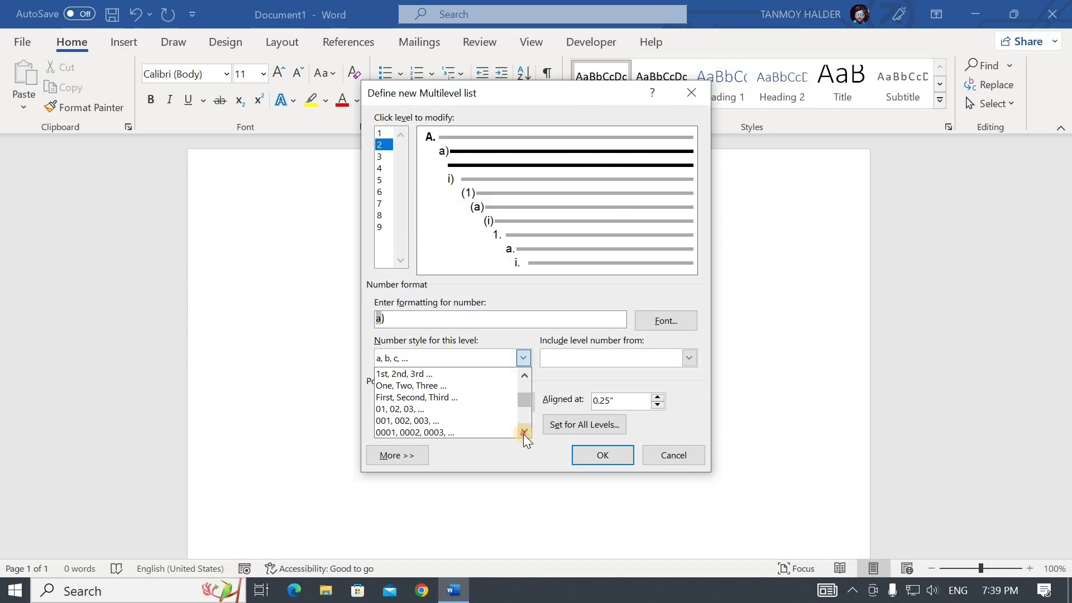
left_click(523, 432)
left_click(524, 432)
left_click(525, 375)
left_click(525, 376)
left_click(525, 375)
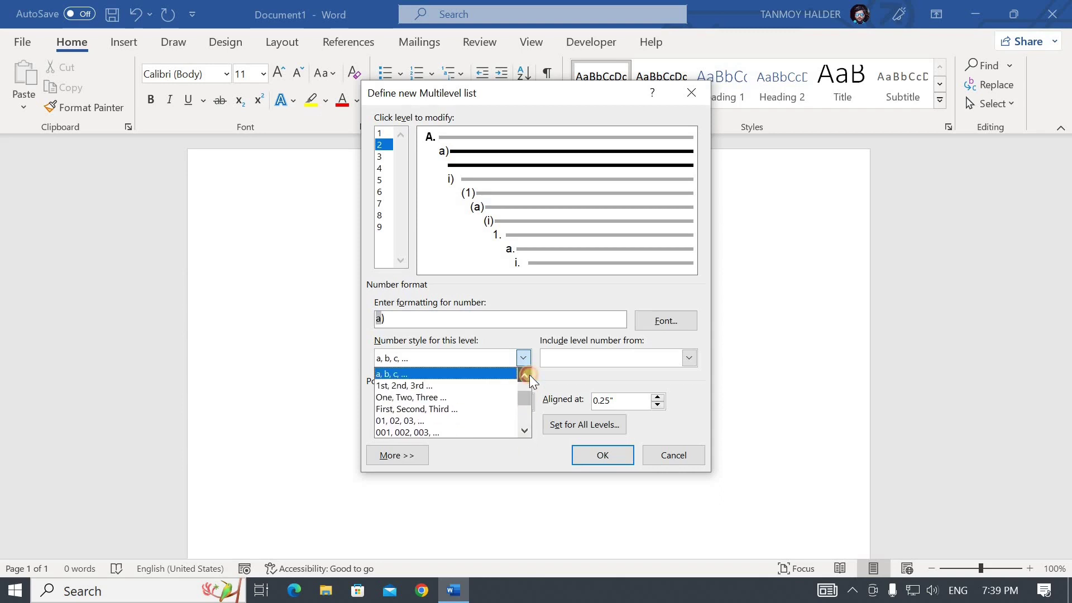
left_click(525, 375)
left_click(524, 375)
left_click(525, 375)
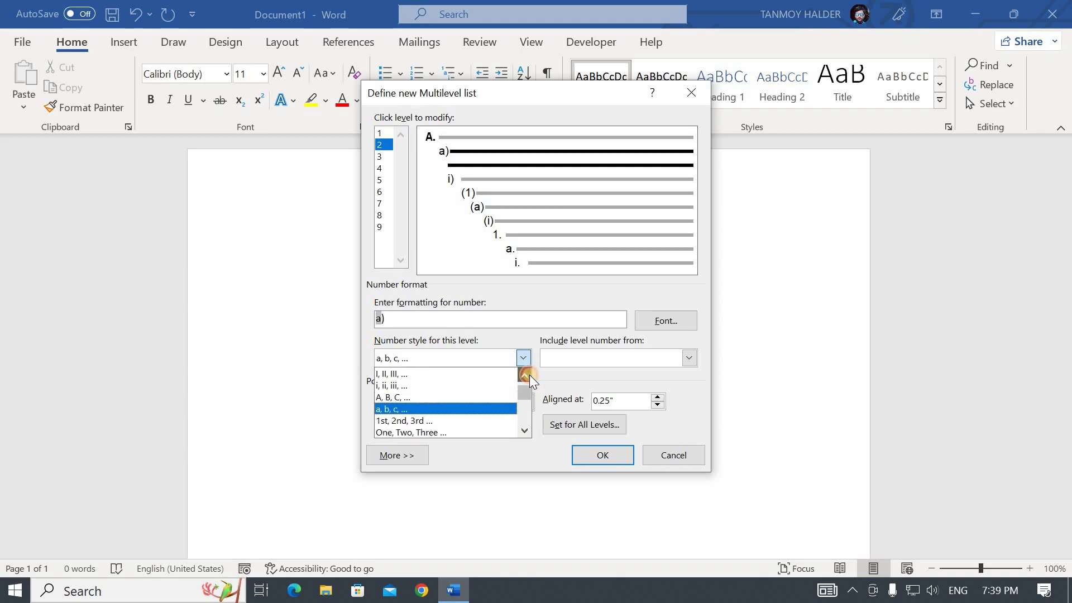
left_click(440, 372)
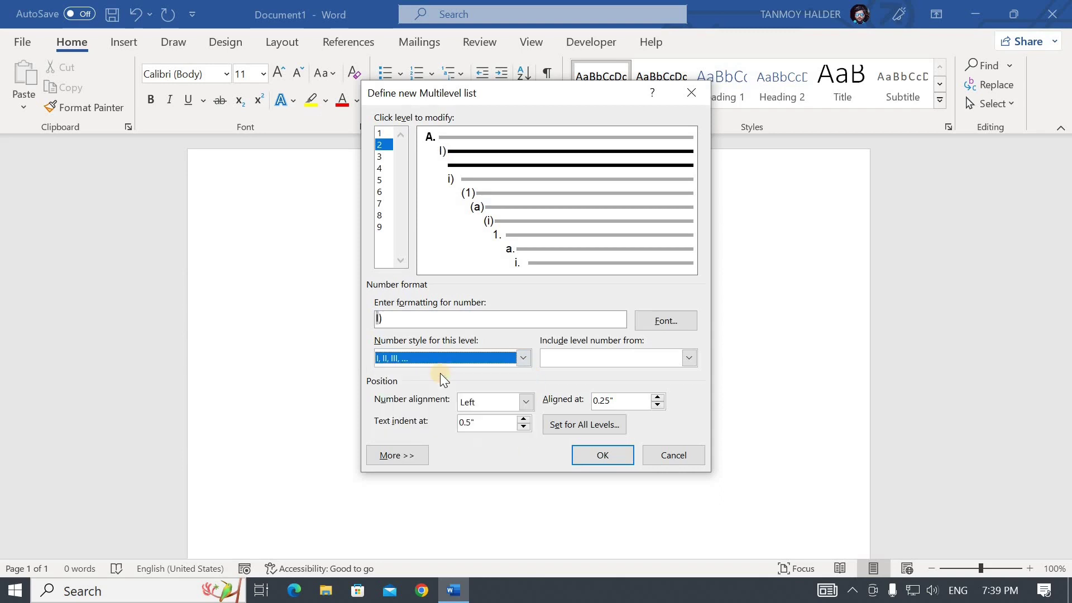
left_click(385, 321)
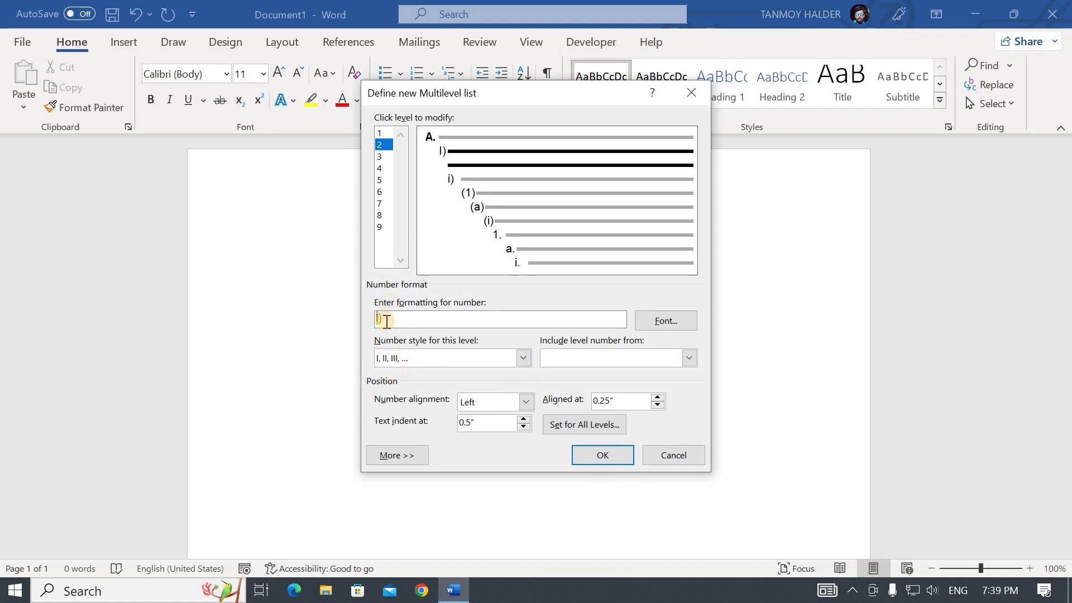
key("BackSpace")
Make the level-2 number bold at font size 20
left_click(658, 320)
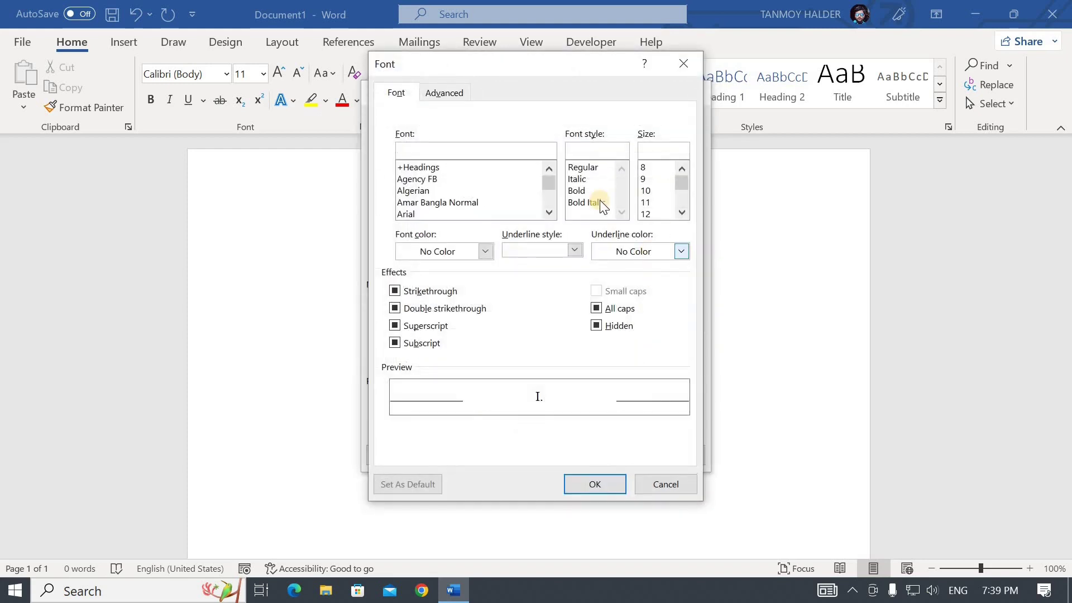
left_click(591, 190)
left_click(682, 216)
left_click(682, 217)
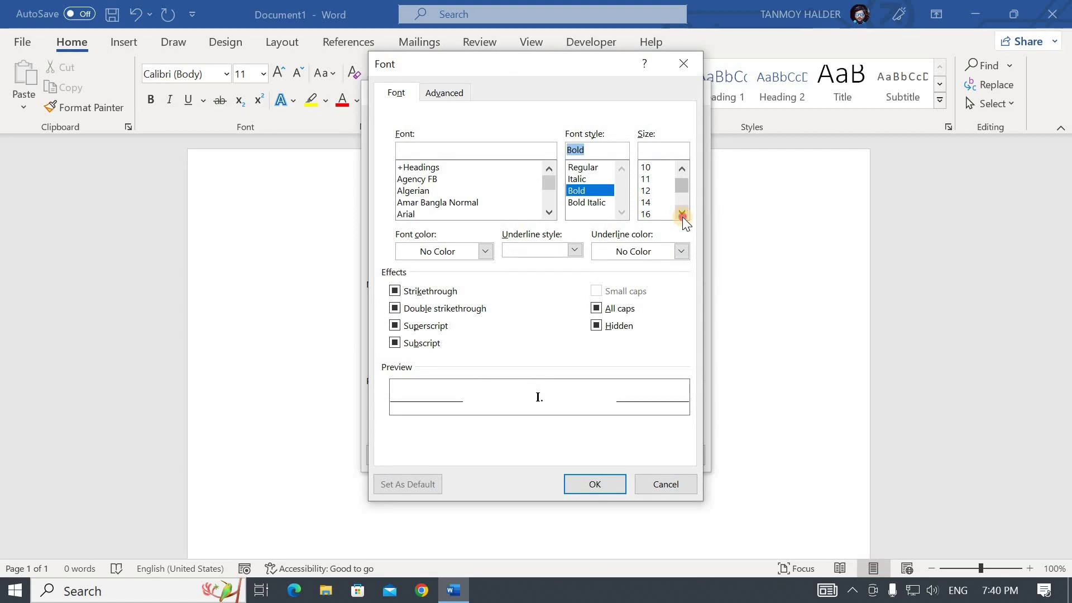
left_click(682, 217)
left_click(682, 216)
left_click(650, 214)
left_click(605, 484)
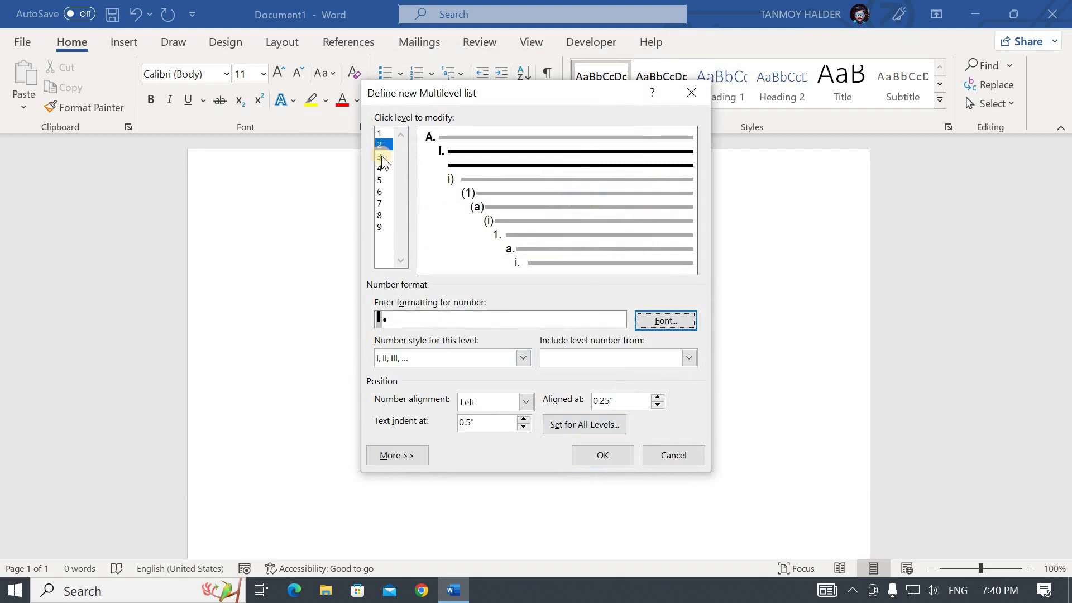
left_click(380, 156)
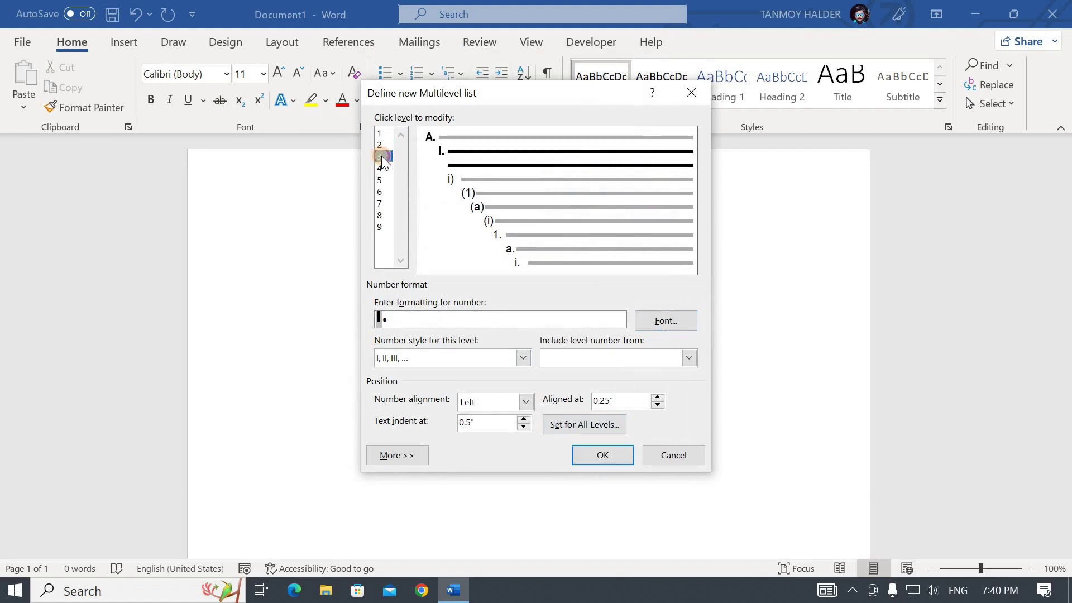
Number list level 3 as 1, 2, 3 followed by a period
left_click(523, 357)
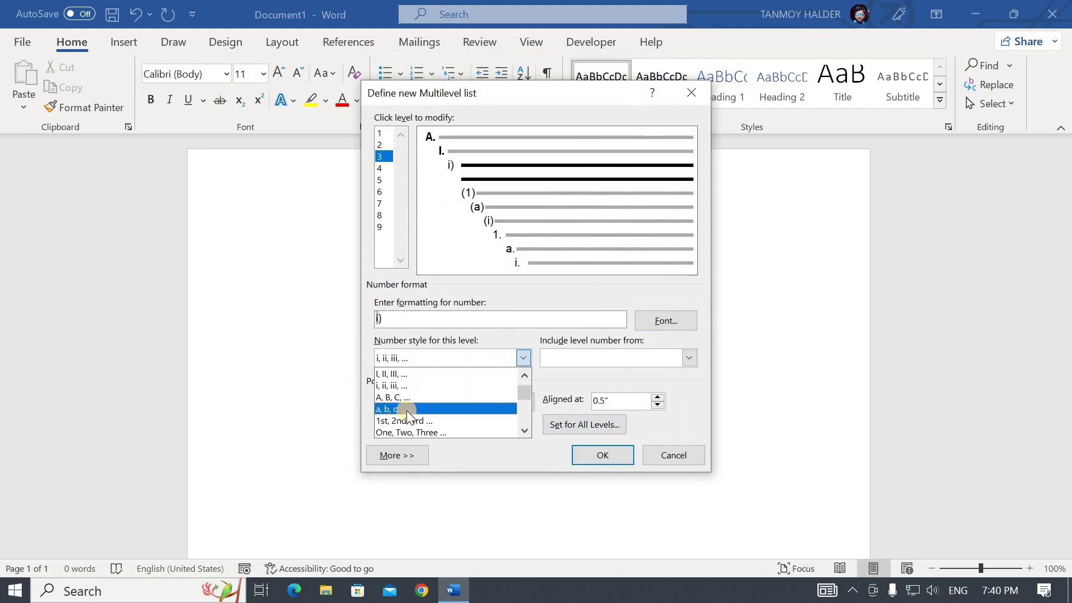
scroll(419, 390, "up", 1)
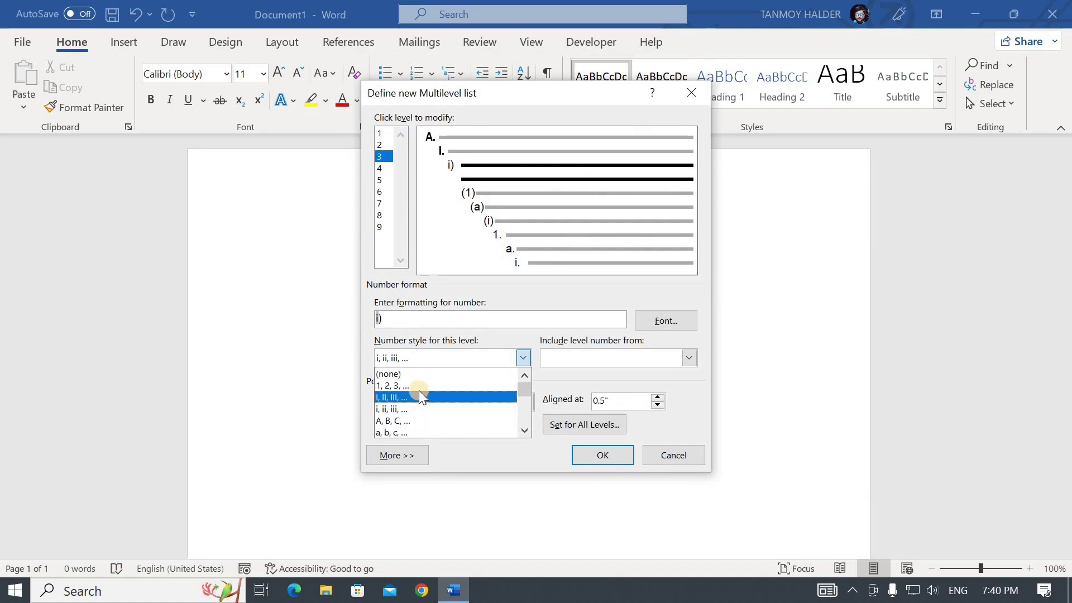
left_click(415, 385)
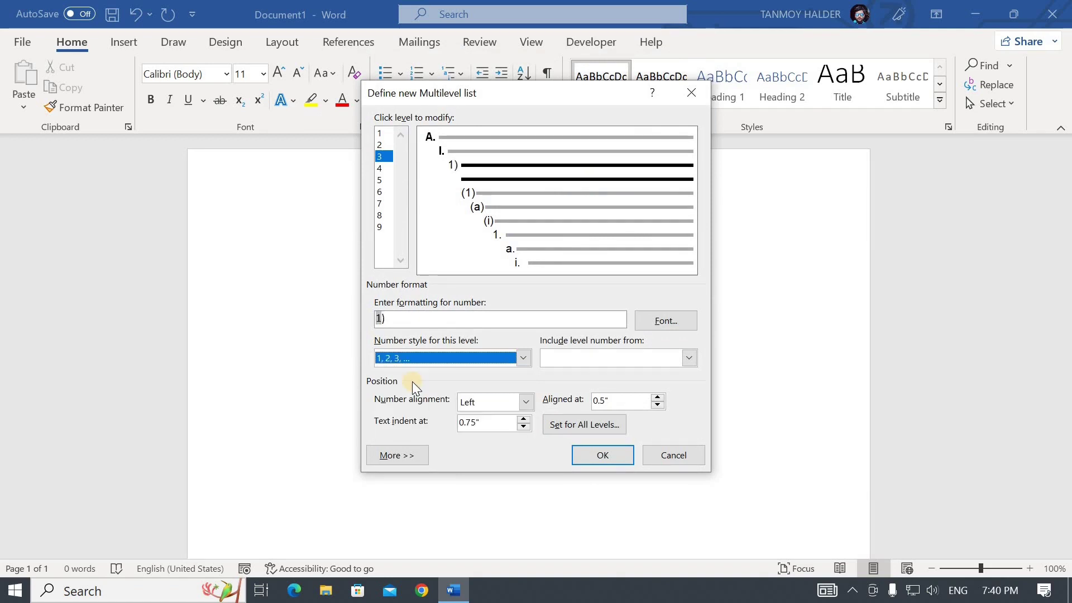
left_click(414, 322)
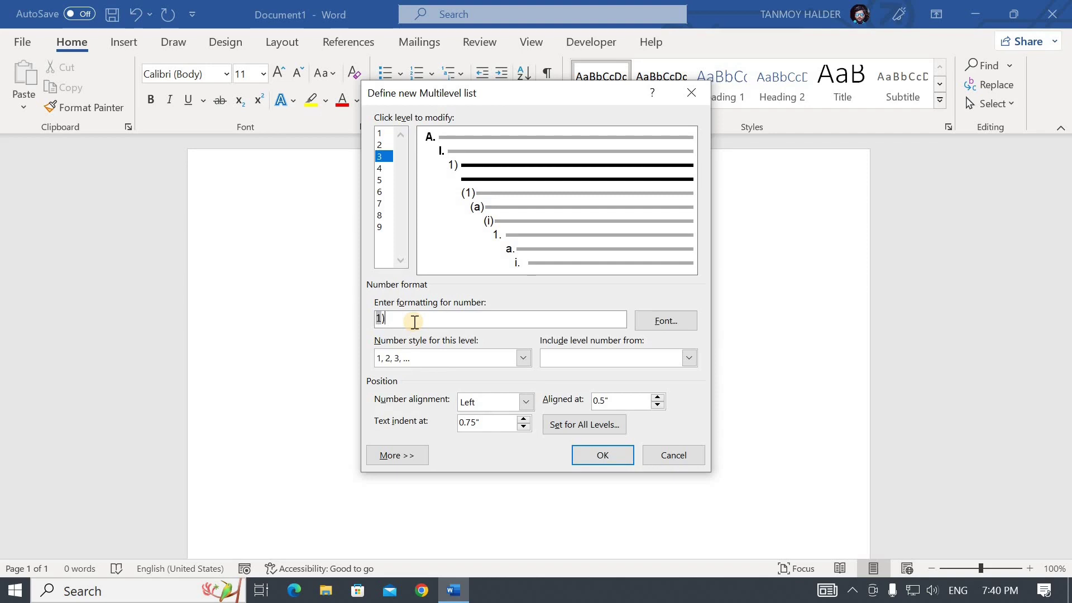
key("BackSpace")
Set the level-3 number to size 20 and apply the custom multilevel list
left_click(660, 316)
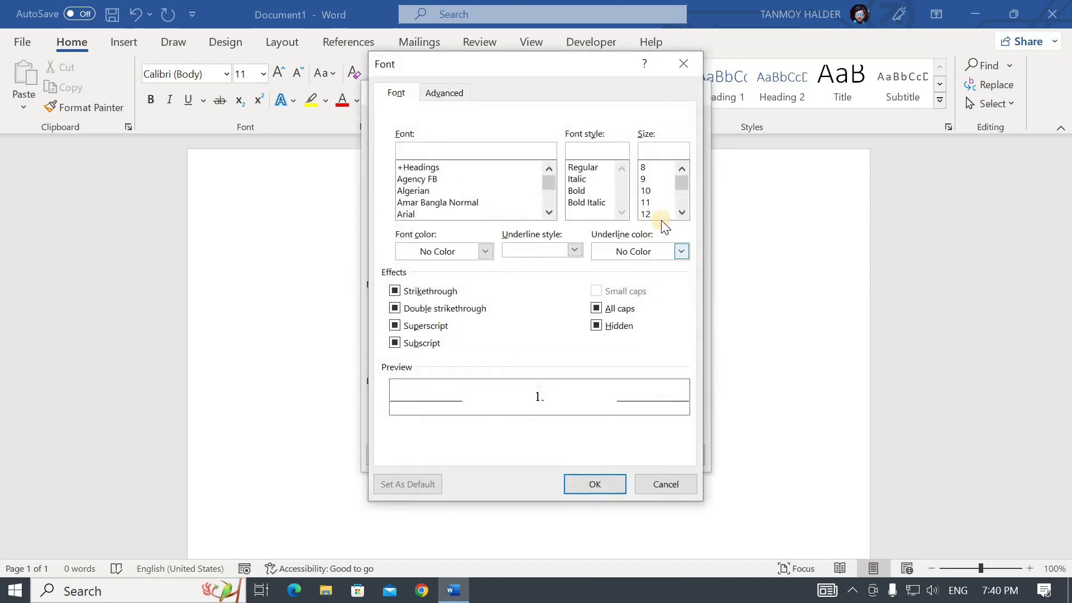
left_click(681, 212)
left_click(681, 212)
left_click(681, 213)
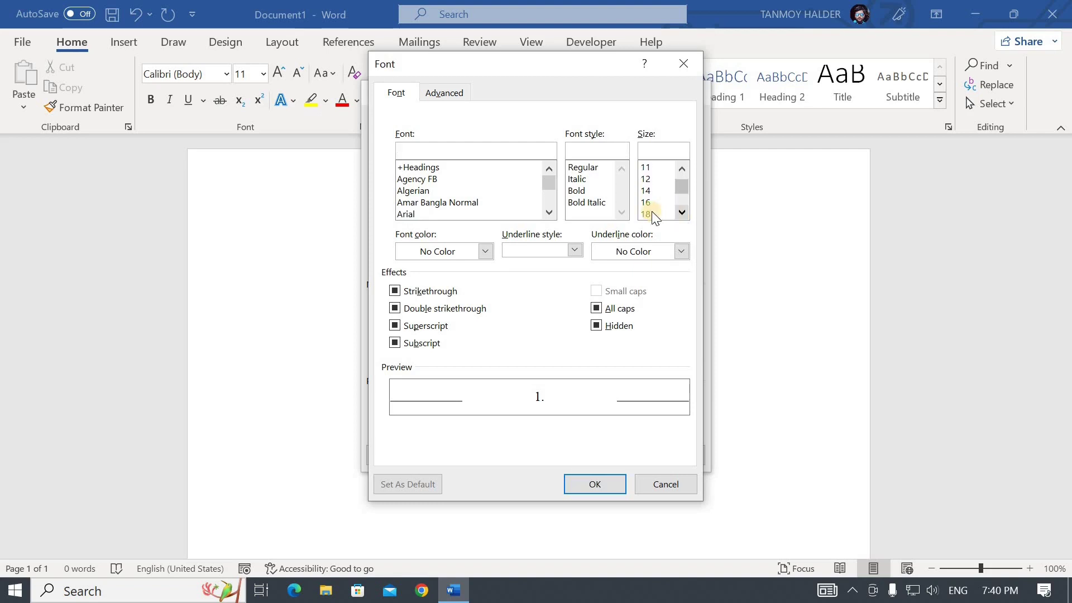
left_click(681, 212)
left_click(647, 214)
left_click(595, 483)
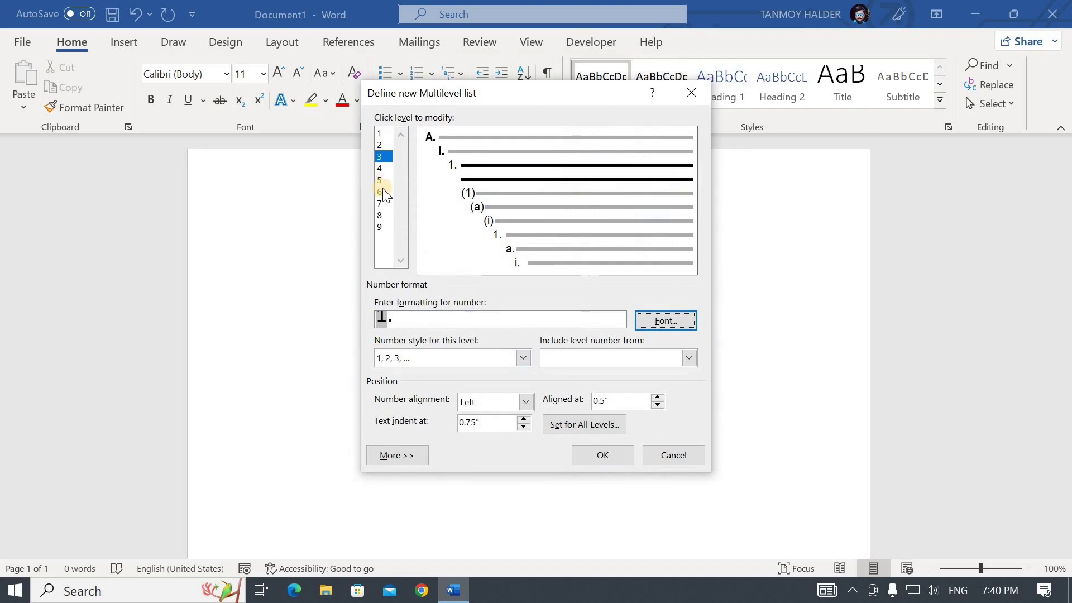
left_click(387, 157)
left_click(601, 455)
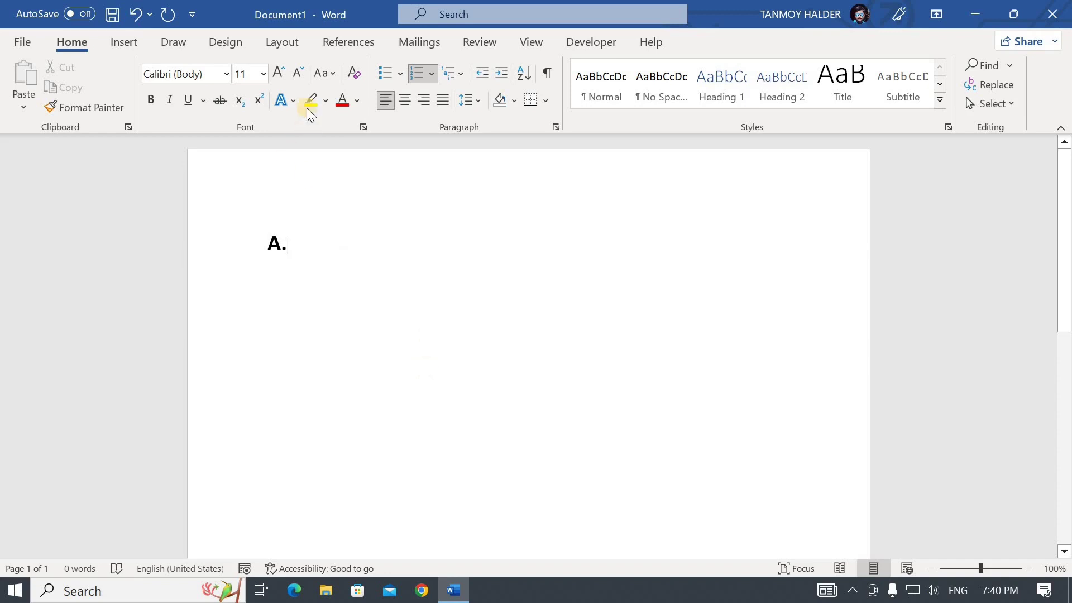
Grow the text to size 18 and enter 'IT' as list item A
left_click(283, 75)
left_click(283, 75)
left_click(283, 75)
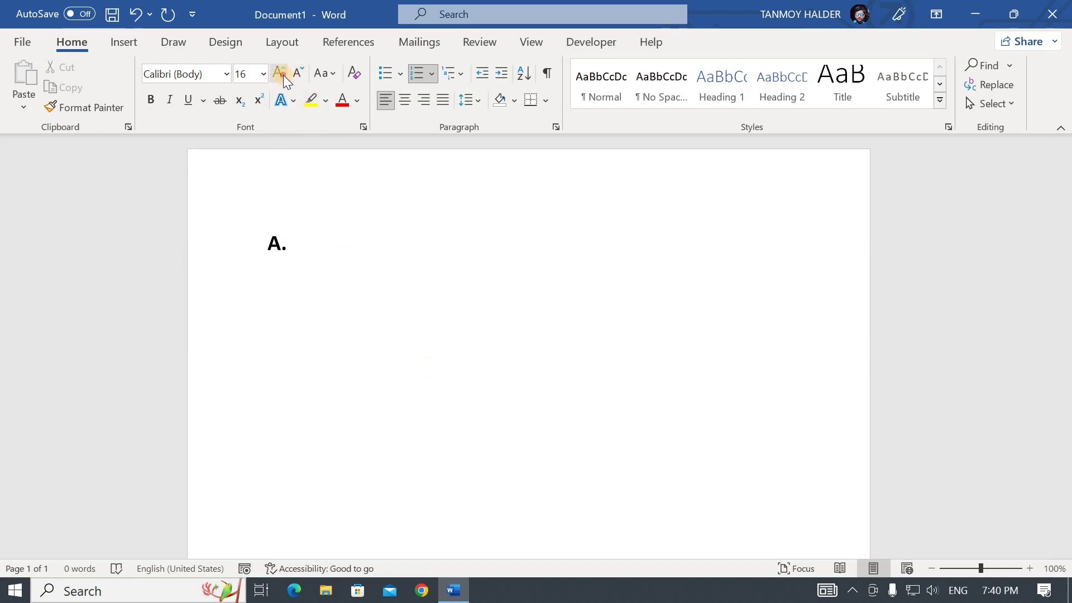
left_click(283, 75)
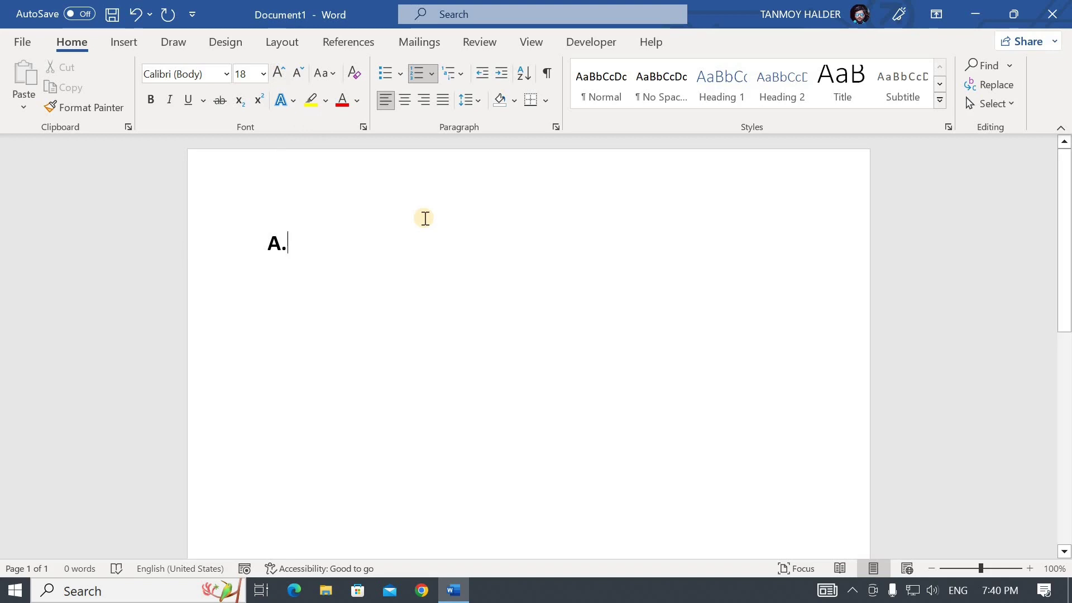
type("IT")
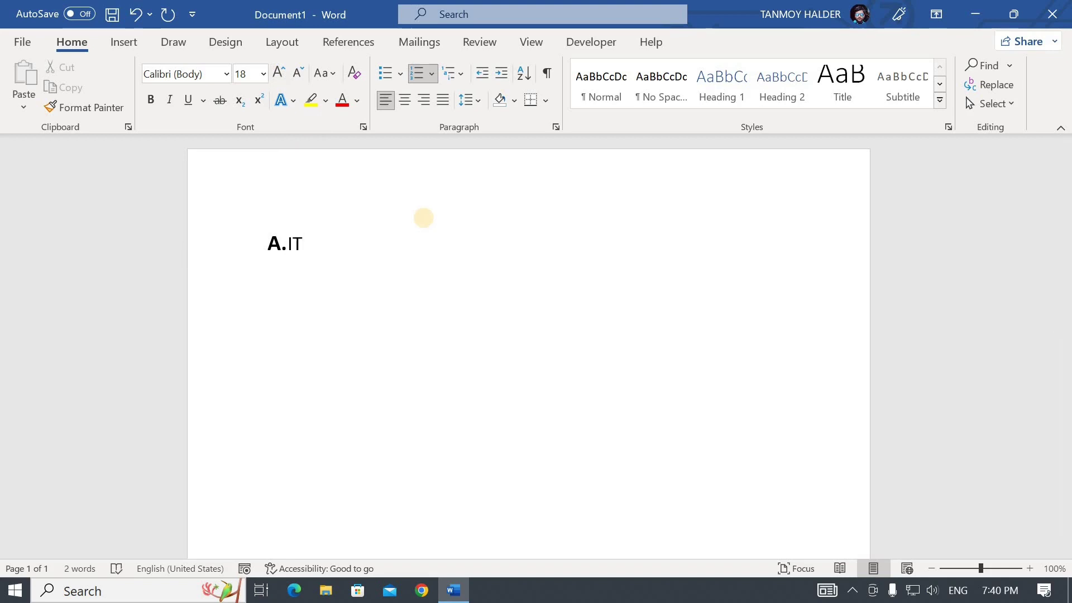
key("Return")
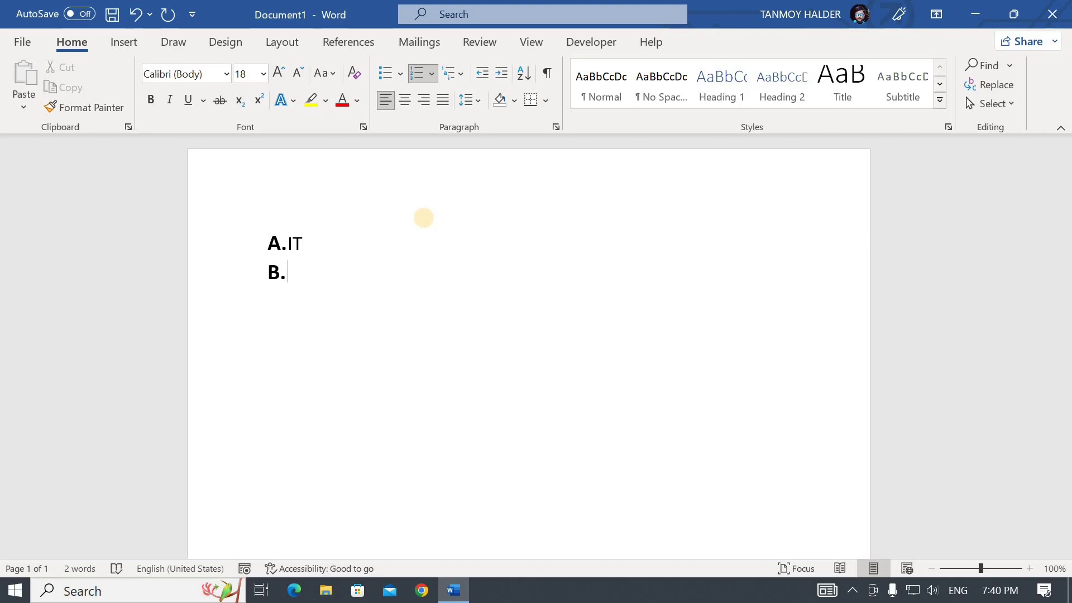
key("Tab")
Add 'CITA' as item I. with numbered sub-items MS WORD and MS EXCEL
type("CITA")
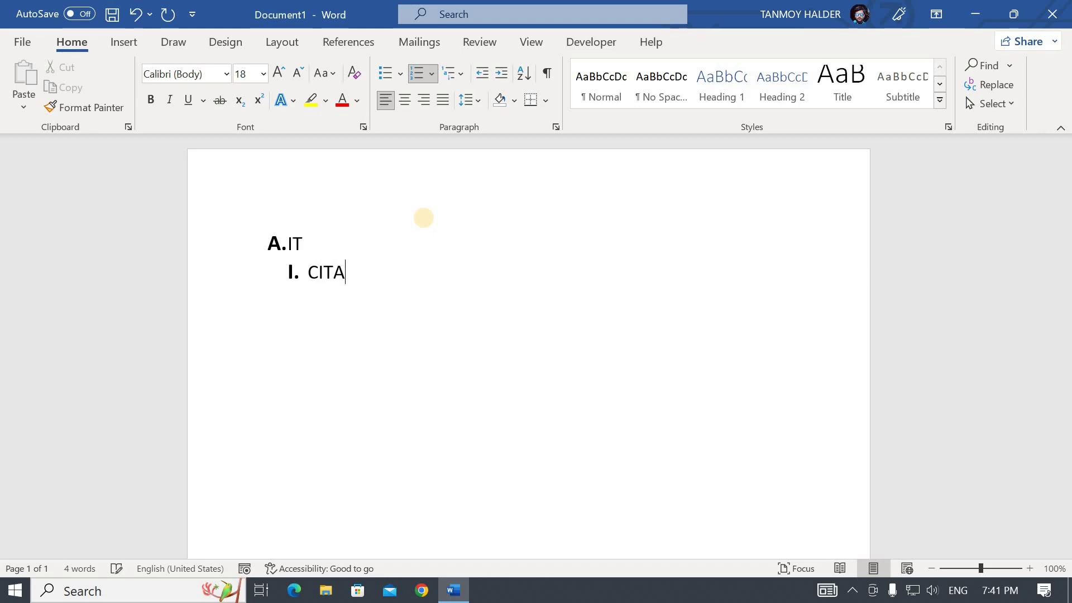
key("Return")
key("Tab")
type("MS")
type(" WORD")
key("Return")
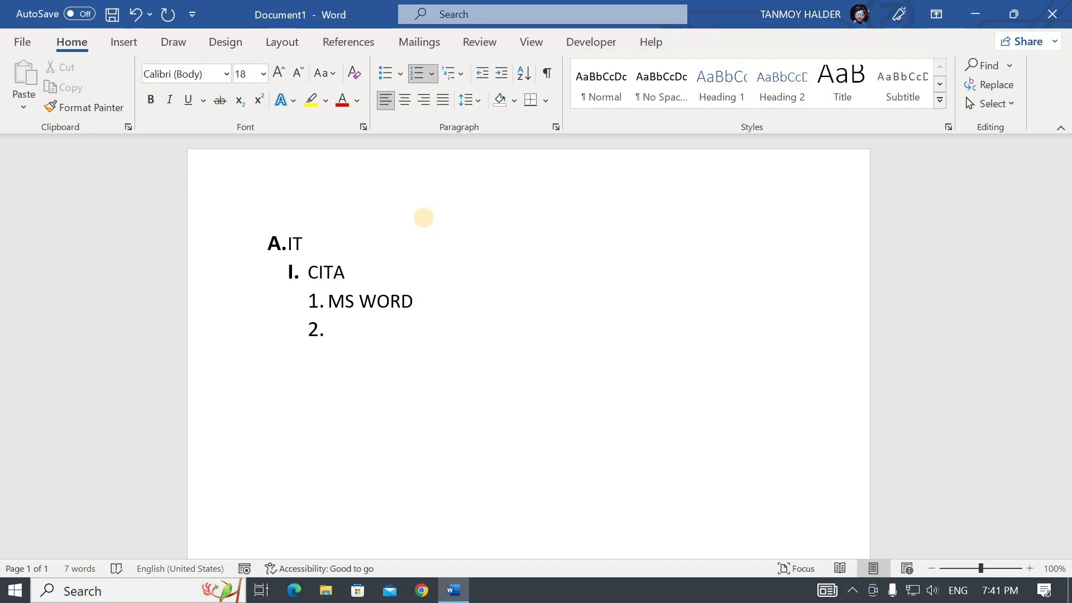
type("MS EXC")
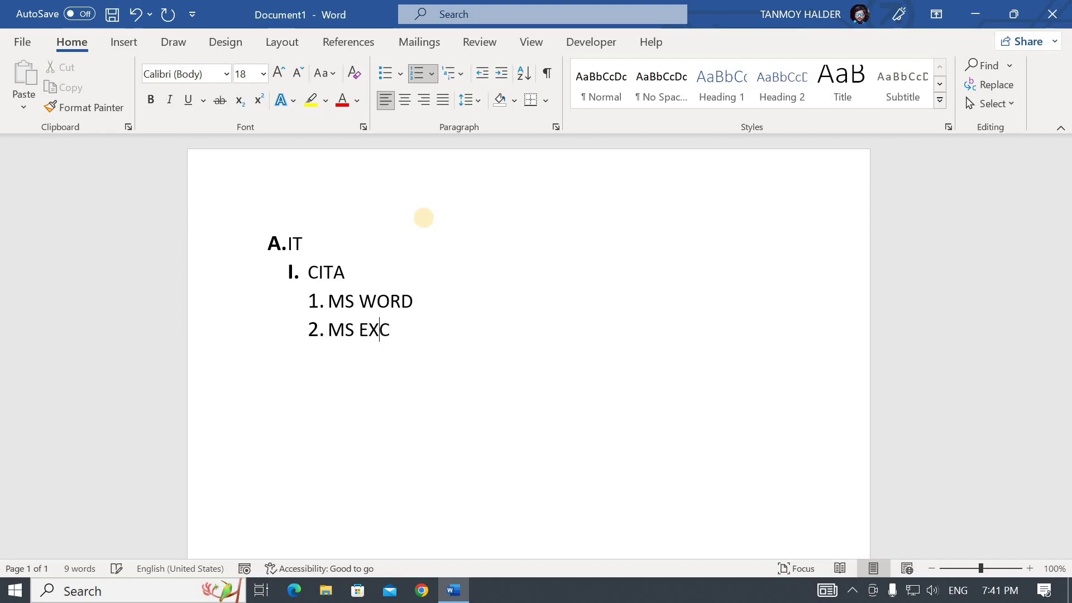
type("EL")
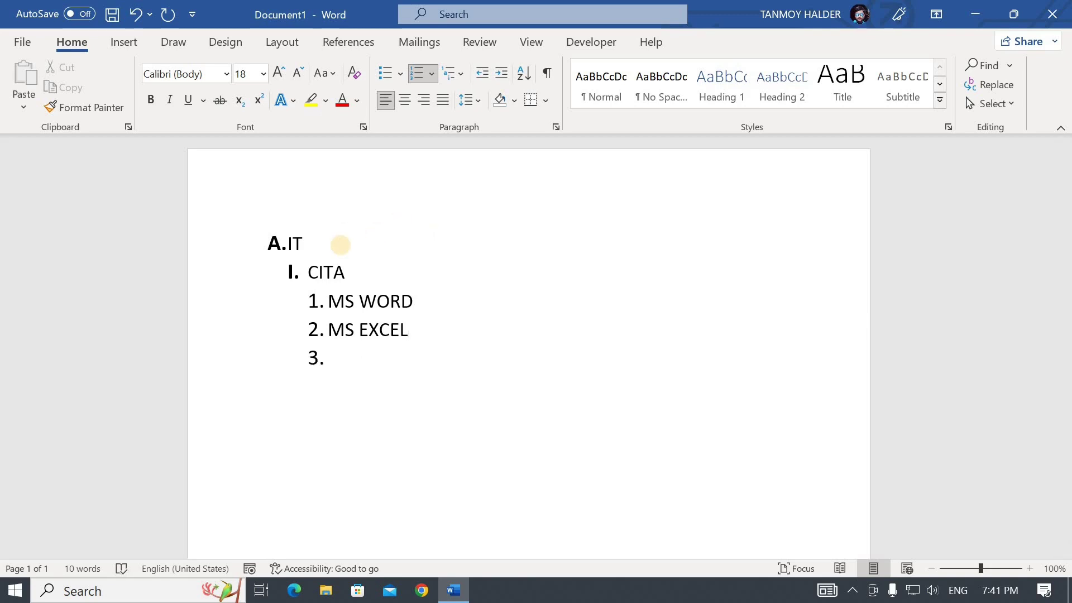
Add 'DITA' as item II. with sub-items MS ACCESS and VISUAL BASIC 6.0
key("Tab")
key("shift+Tab")
key("shift+Tab")
type("DITA")
key("Return")
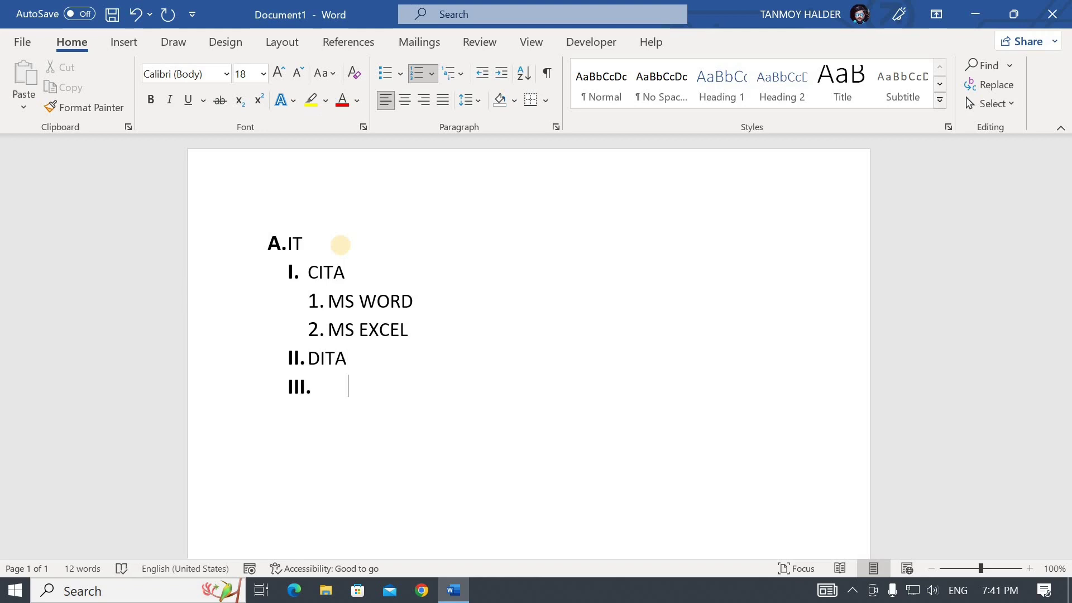
key("Tab")
type("MS AX")
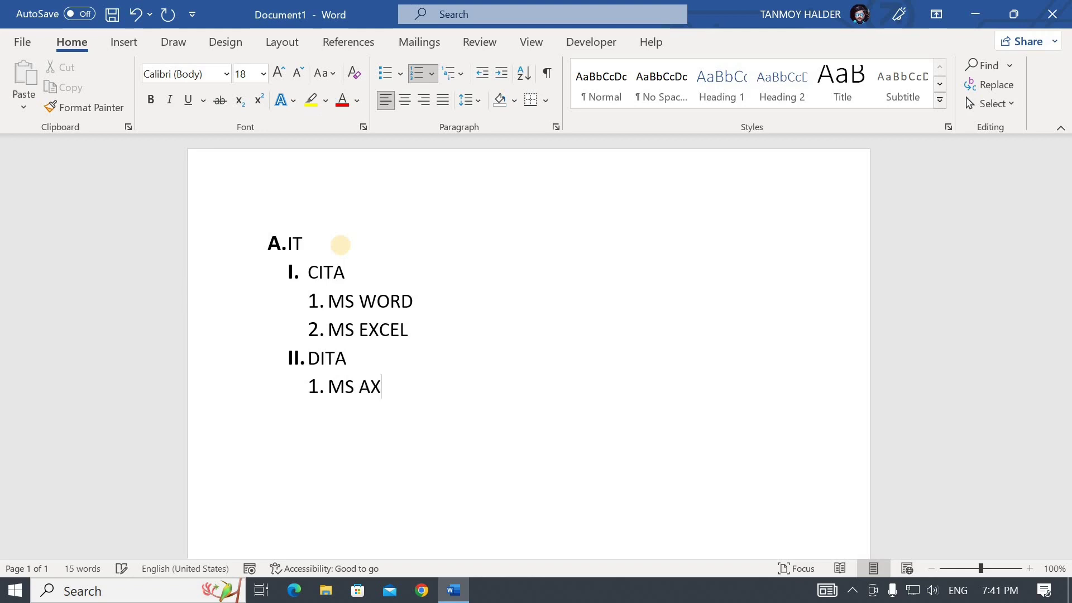
key("BackSpace")
type("CCESS")
key("Return")
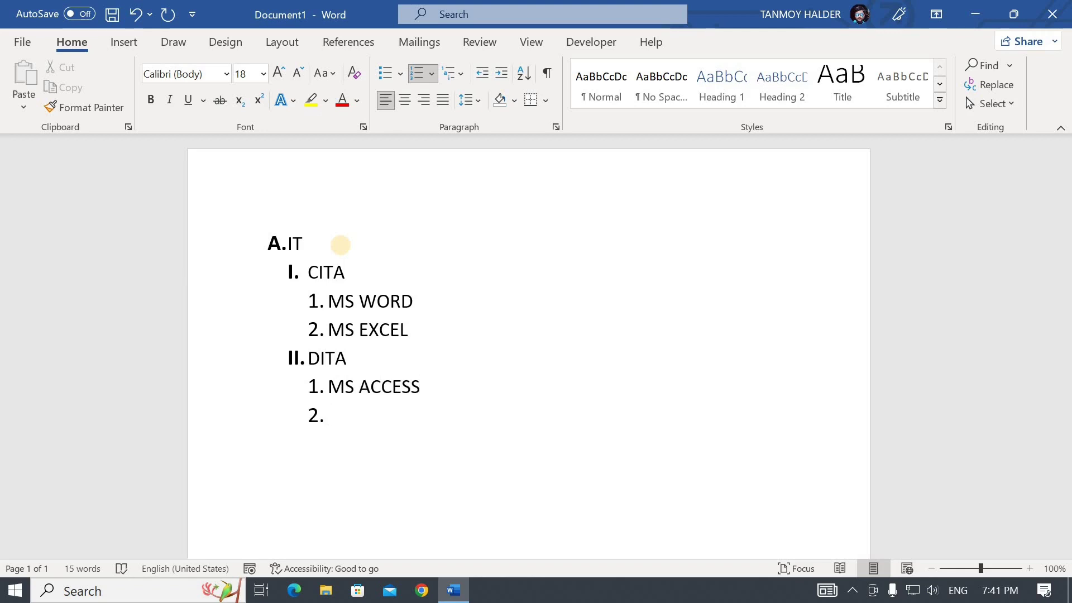
type("VIS")
type("UAL BAS")
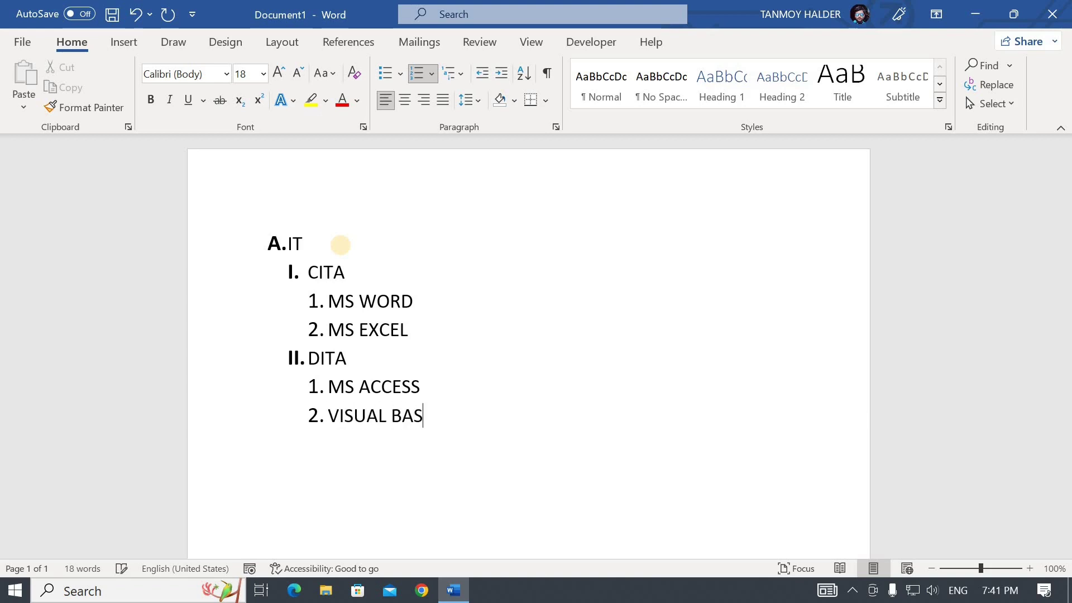
type("IC 6.0")
Add 'ADITA' as item III. with sub-items HTML and DHTML
key("Return")
key("Tab")
key("shift+Tab")
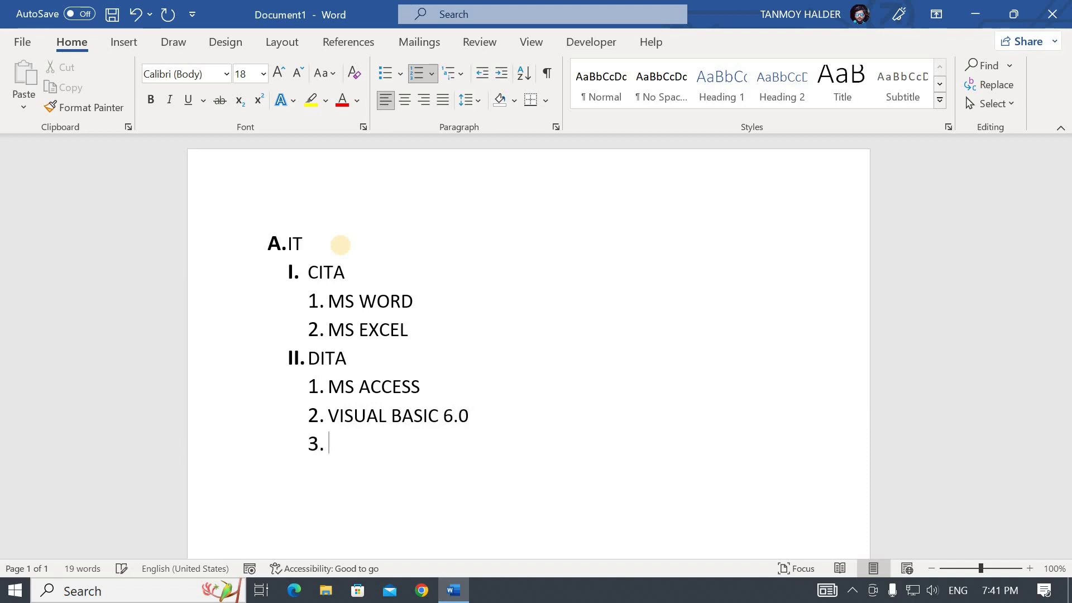
key("shift+Tab")
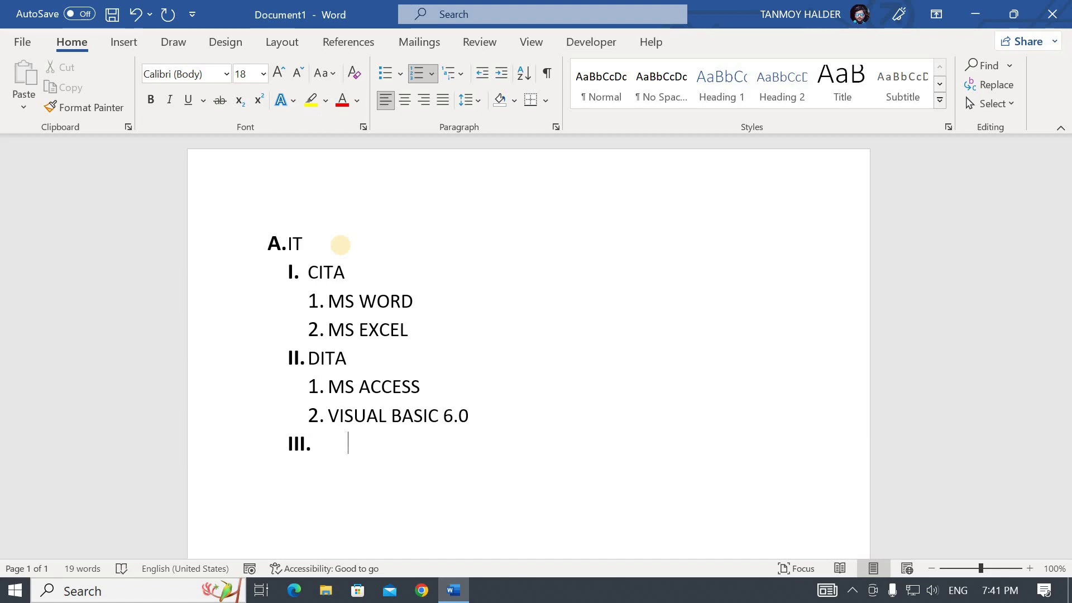
type("ADI")
type("T")
type("A")
key("Return")
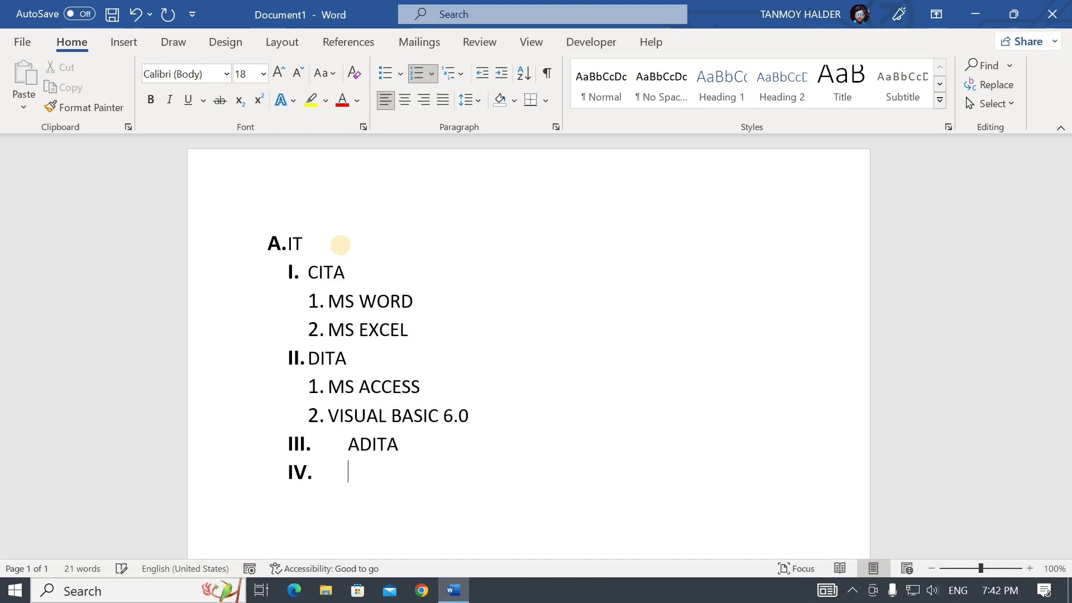
key("Tab")
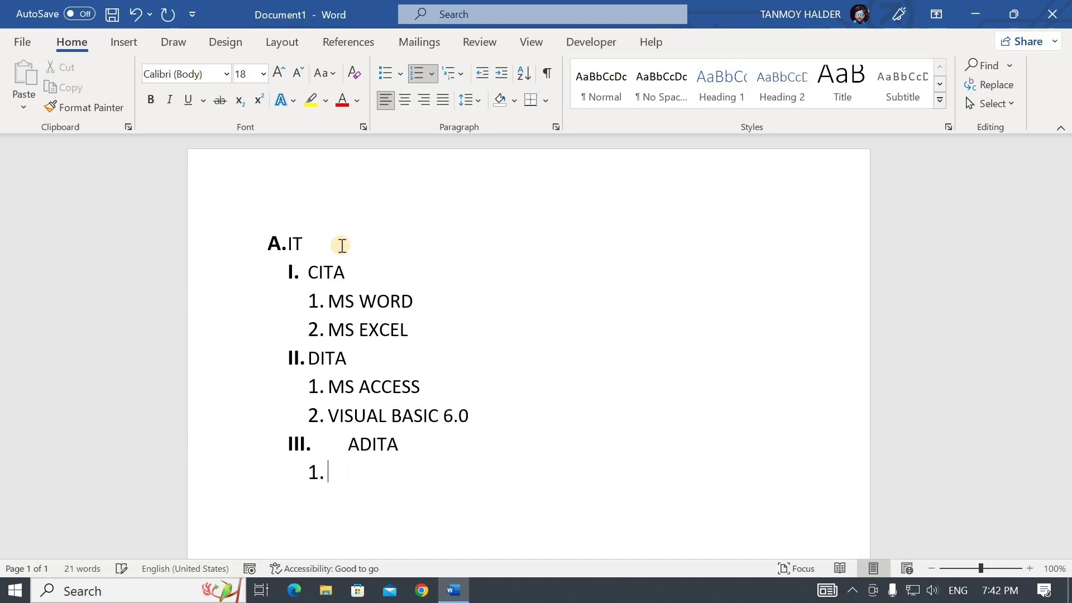
type("H")
type("TL")
key("BackSpace")
type("ML")
key("Return")
type("D")
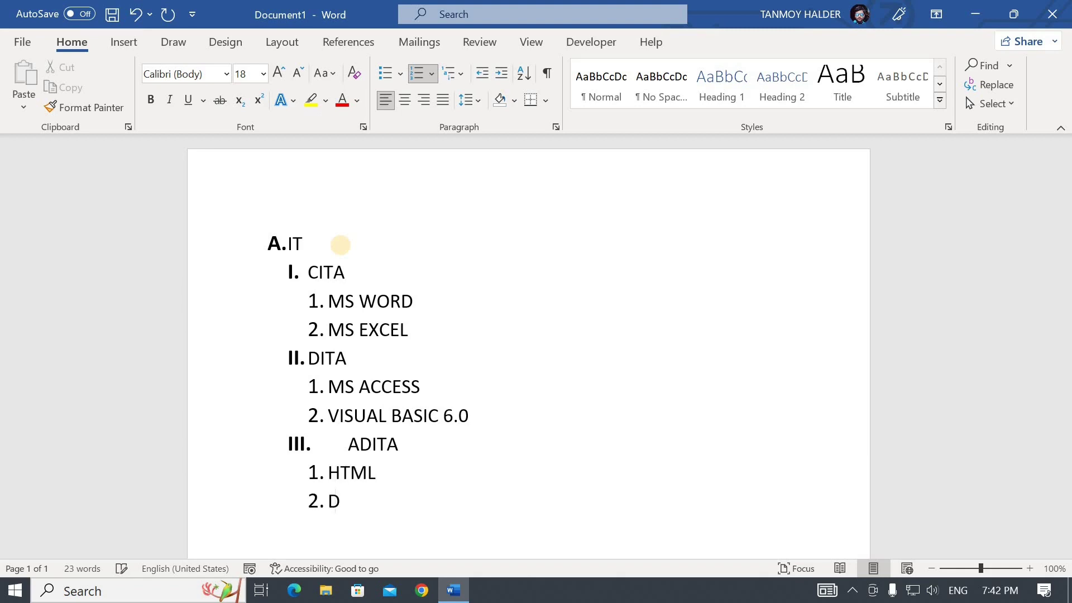
type("HTML")
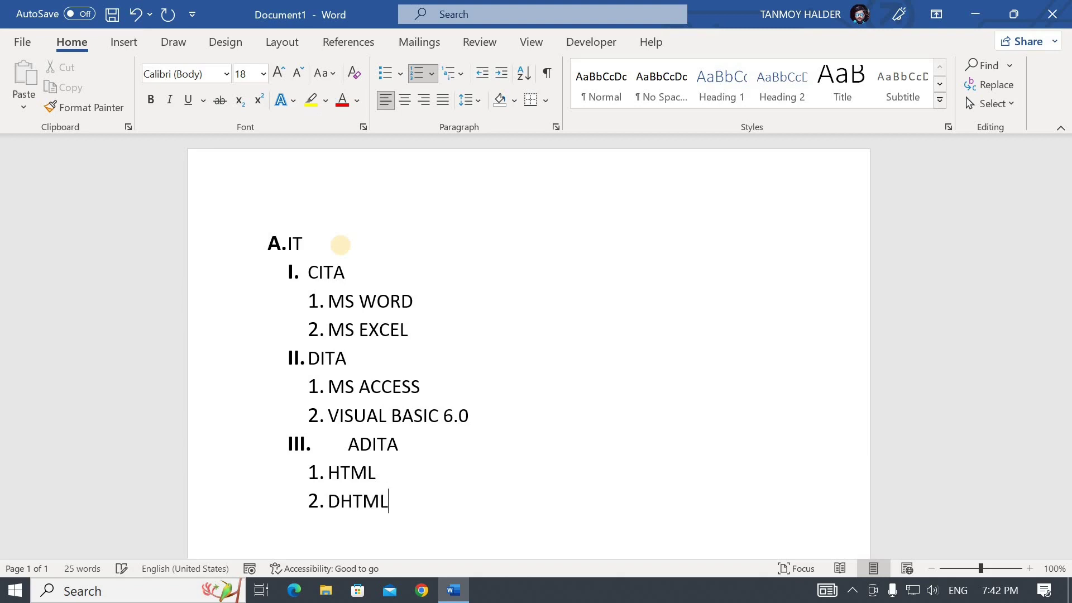